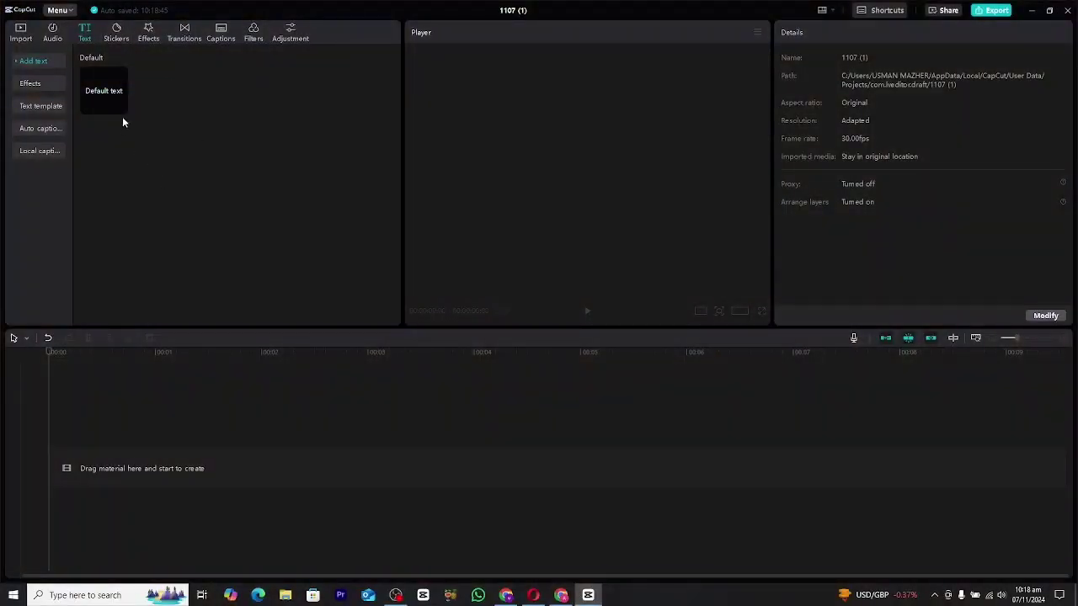
Step: Add a default text clip at the start of the timeline and replace its wording with the person's first name
drag(122, 117, 124, 450)
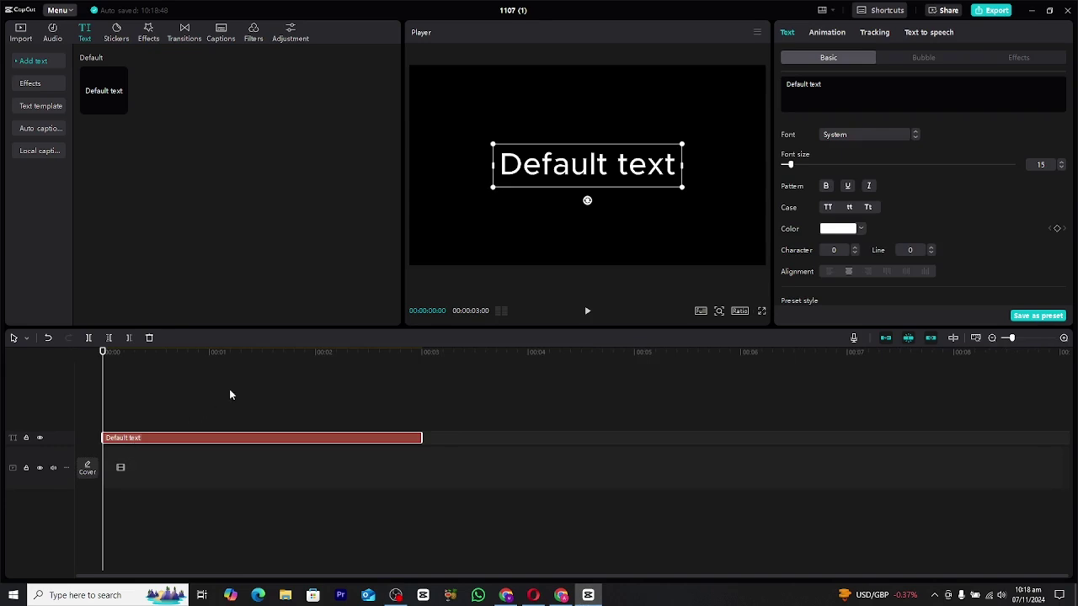
double_click(824, 88)
key(ctrl+a)
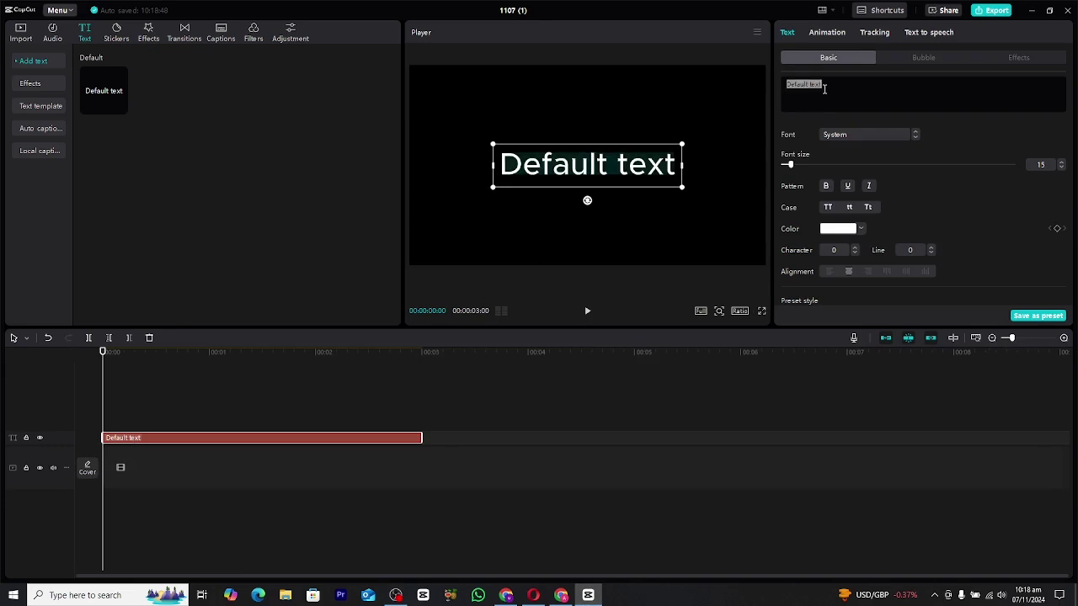
text(usman)
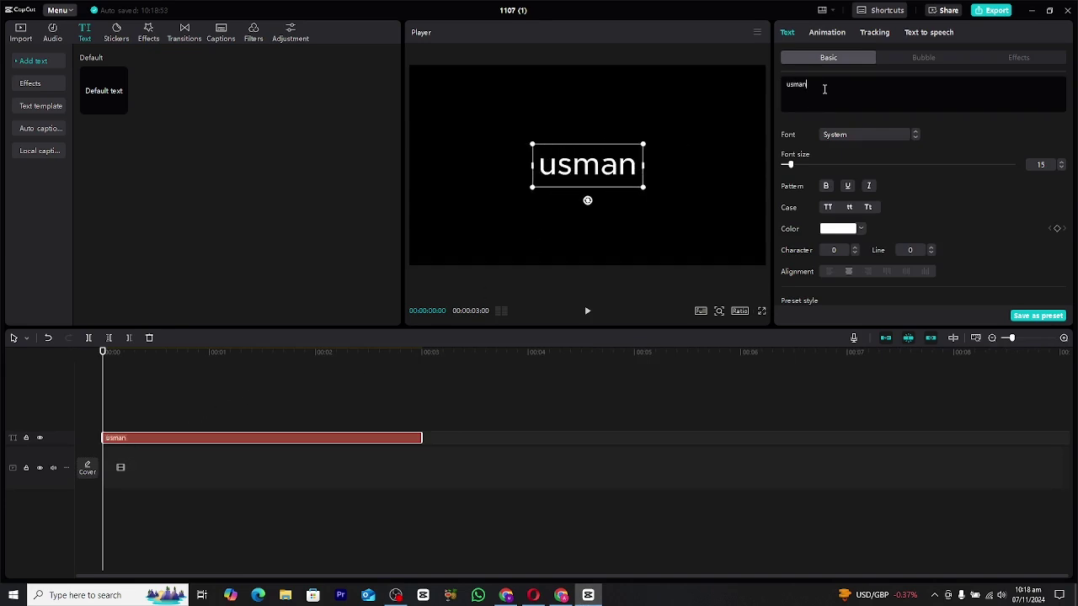
Step: Set the name text's font to ZY Elegant and enlarge the text in the preview
click(854, 135)
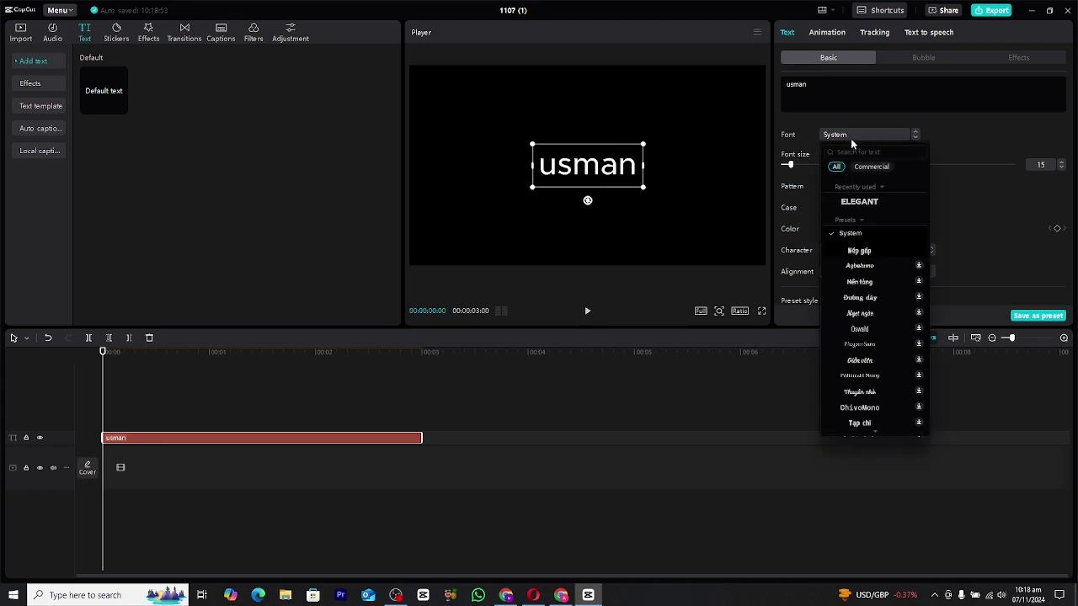
click(884, 207)
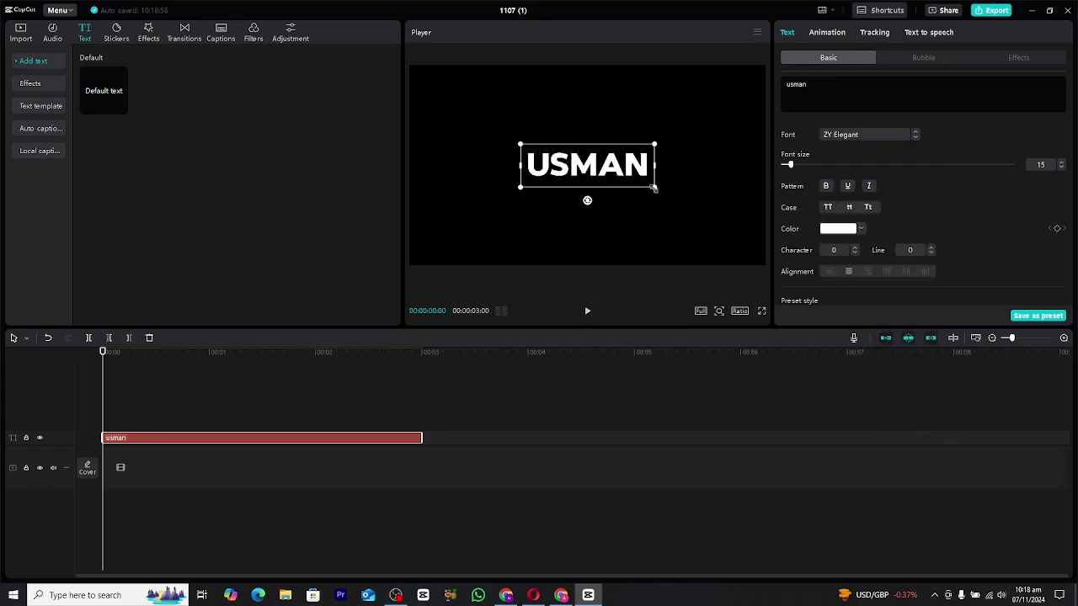
drag(653, 188, 691, 217)
Step: Enable Glow on the name text, and add a Stroke with its thickness set to 5
scroll(928, 215, down, 1)
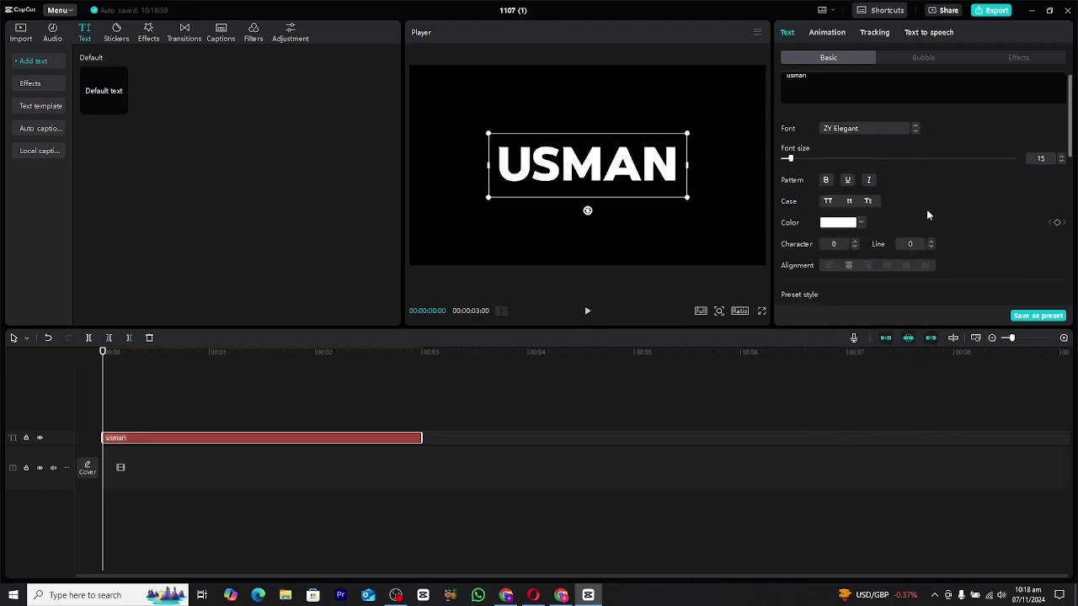
scroll(918, 216, down, 6)
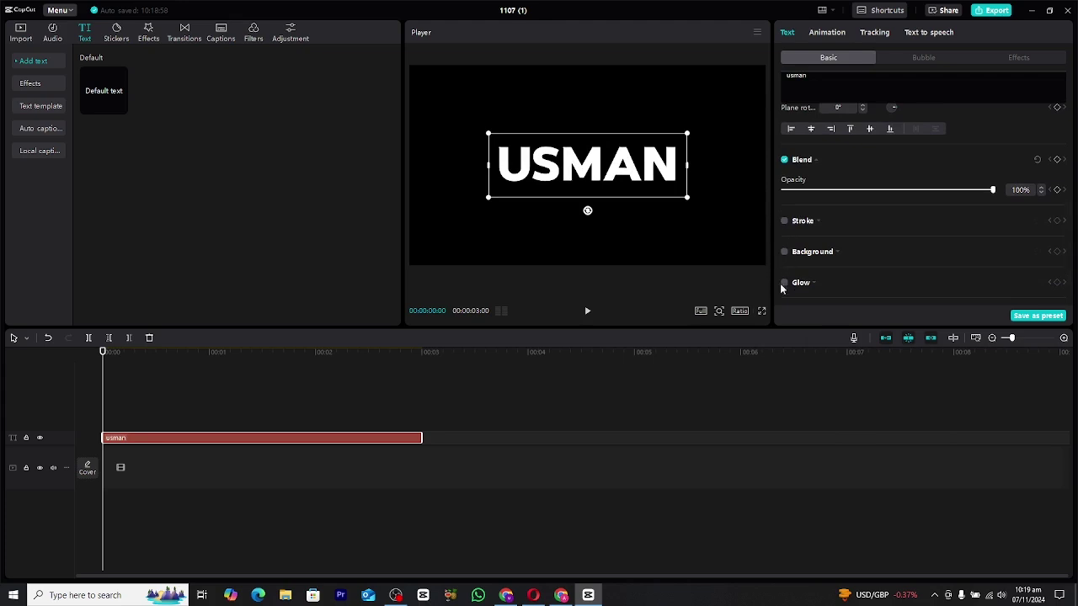
click(785, 285)
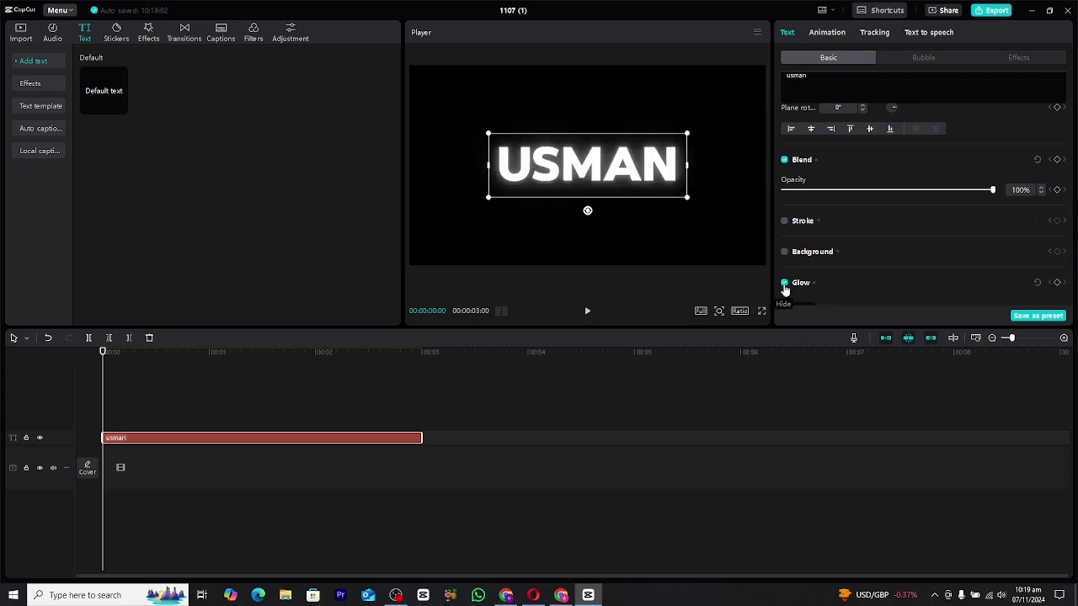
scroll(807, 220, down, 1)
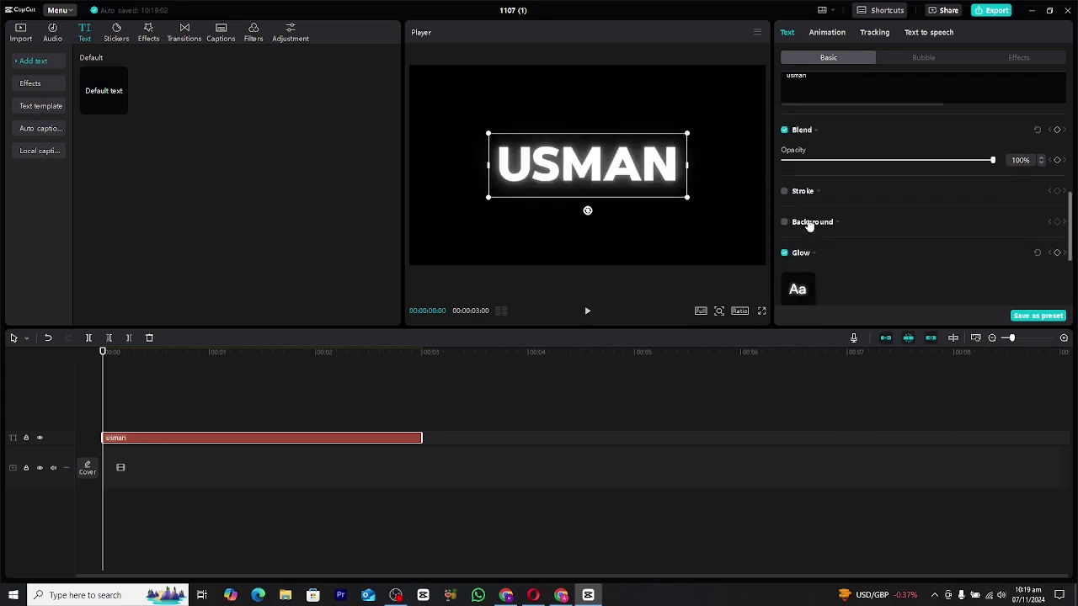
click(785, 181)
drag(816, 233, 795, 233)
Step: Enable Shadow on the name text and review its stroke, glow and shadow settings
scroll(810, 239, down, 3)
scroll(810, 239, down, 2)
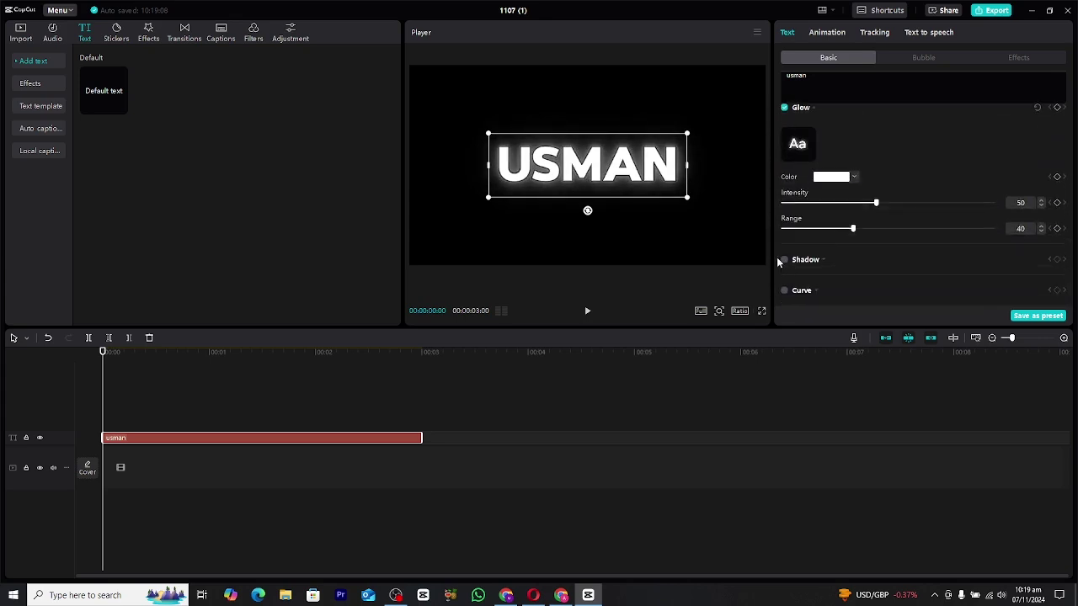
click(784, 260)
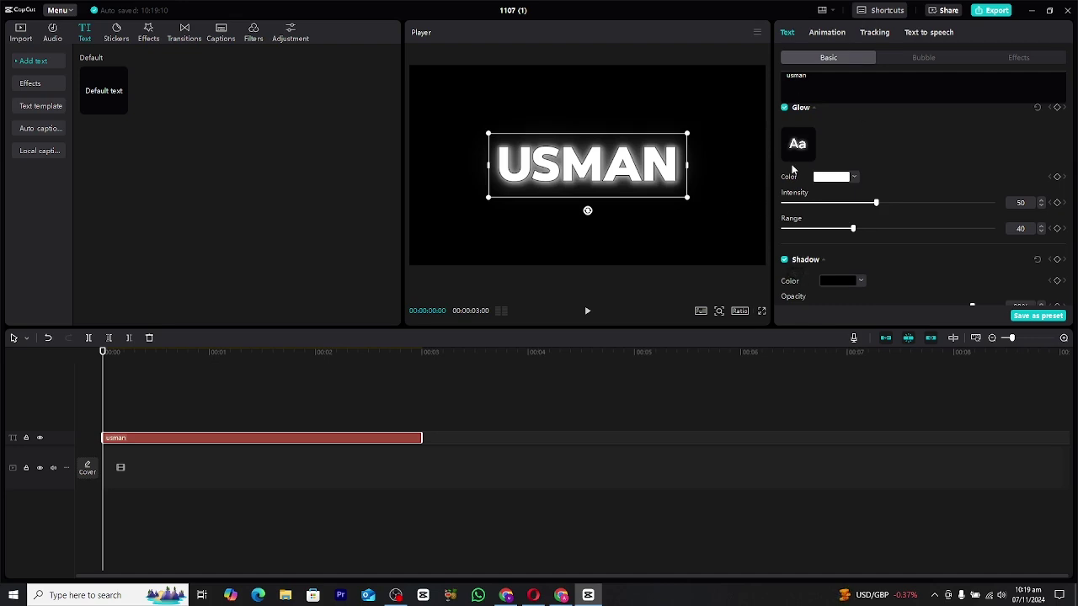
scroll(859, 194, up, 5)
scroll(855, 198, up, 3)
scroll(852, 204, down, 8)
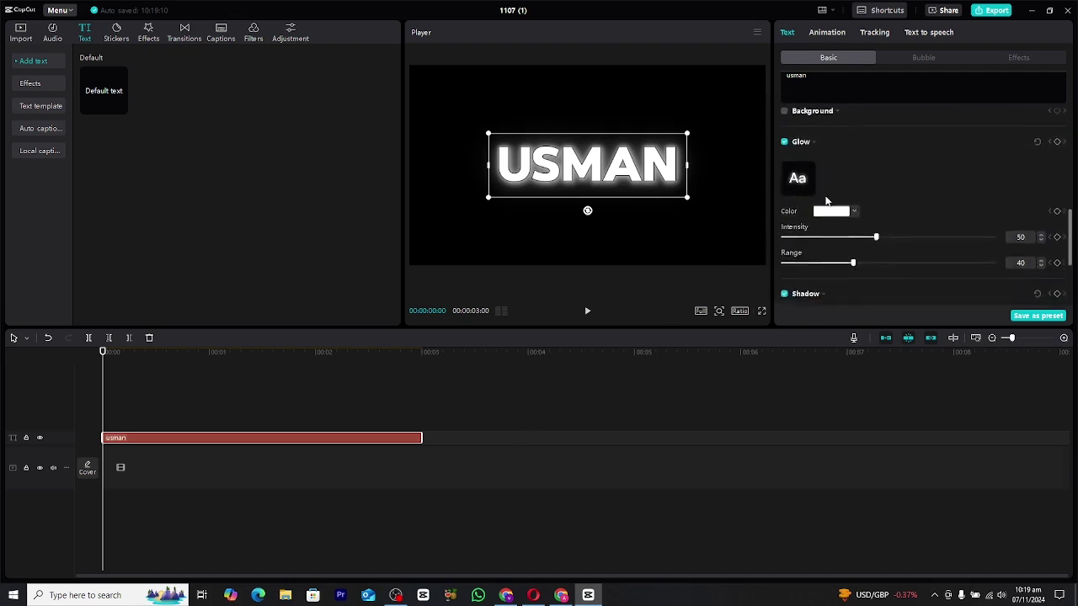
scroll(808, 181, up, 1)
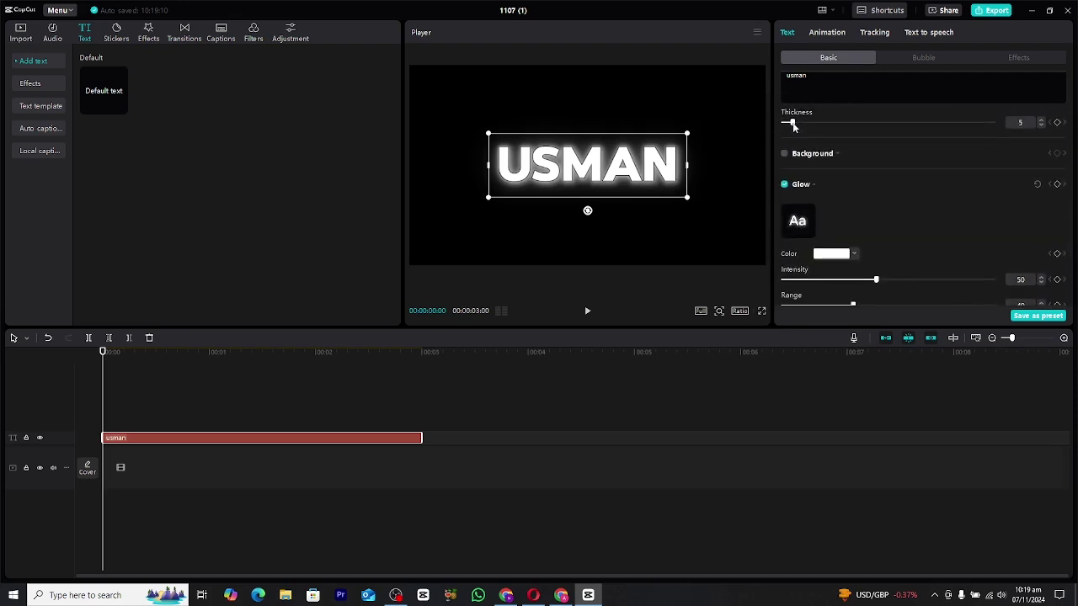
Step: Apply the Squeeze entrance animation to the name text with a duration of 1.3 s
click(814, 37)
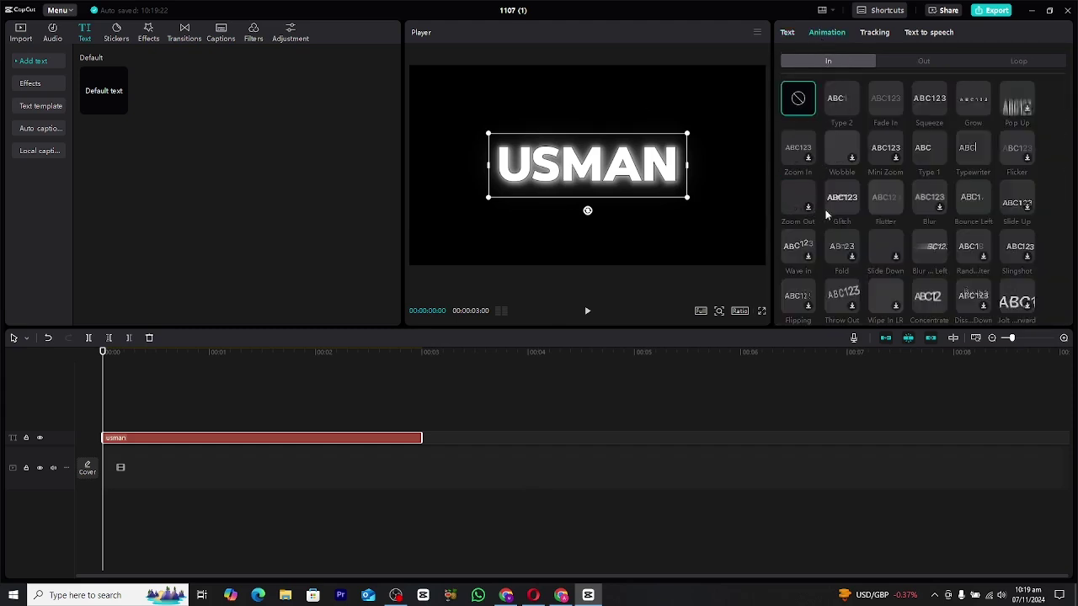
click(924, 102)
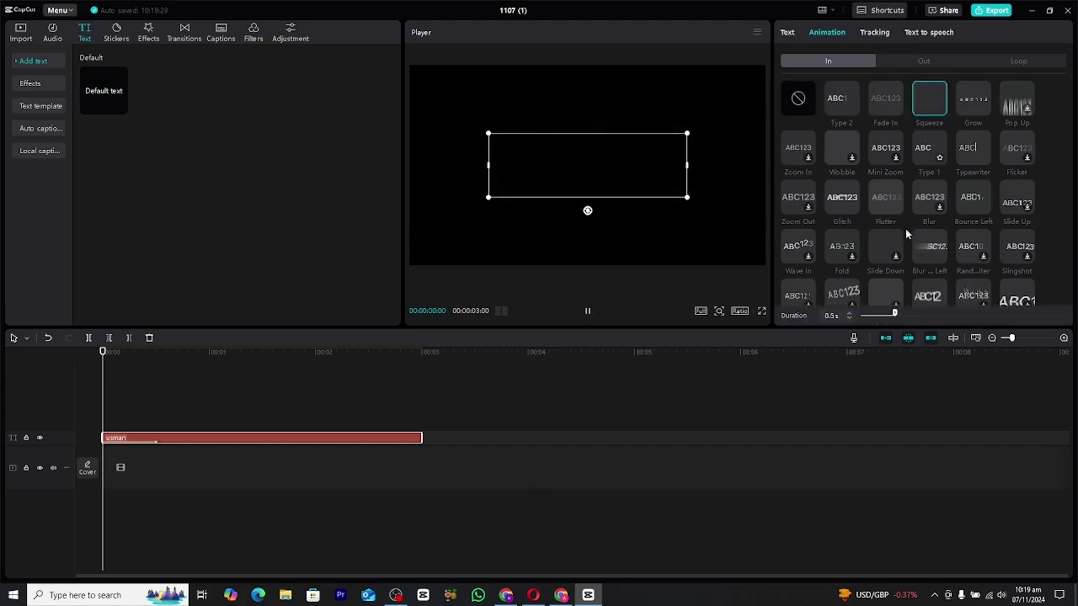
click(952, 314)
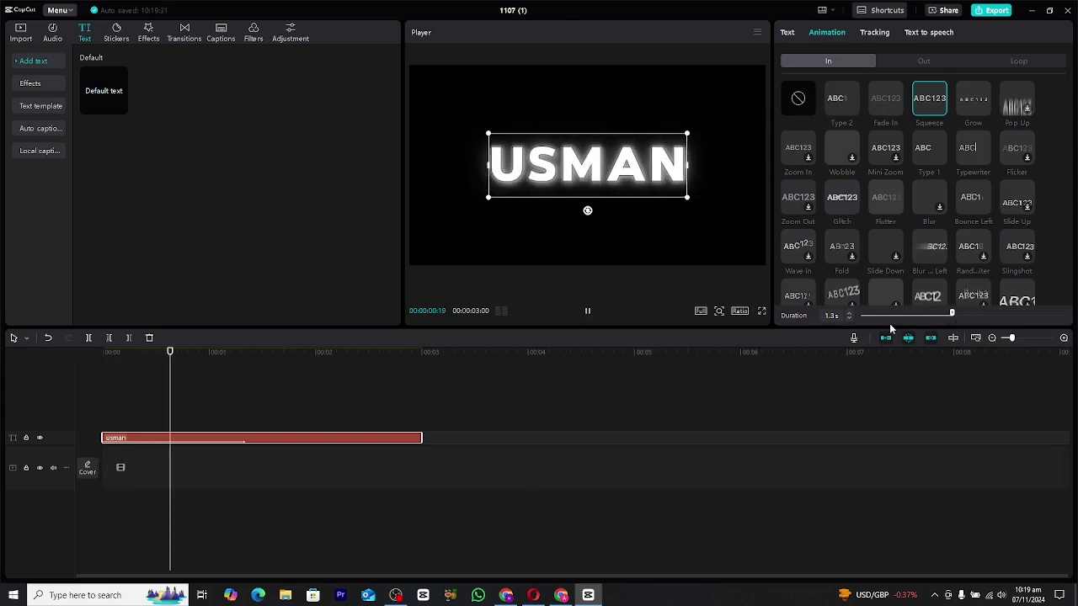
Step: Apply the Wipe Down exit animation to the name text with a duration of 1.5 s
click(919, 59)
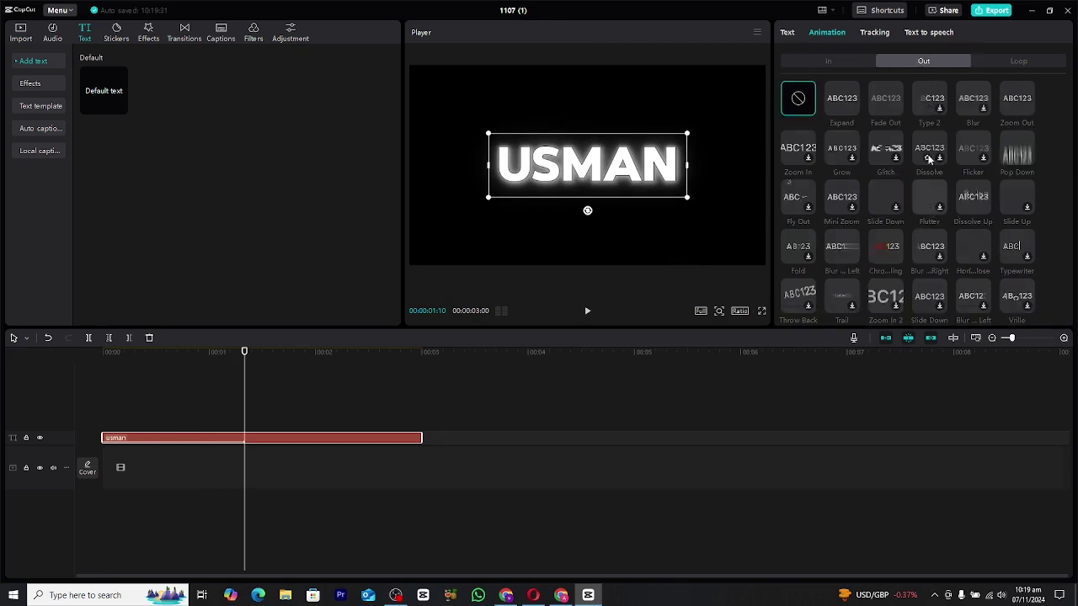
scroll(928, 158, down, 5)
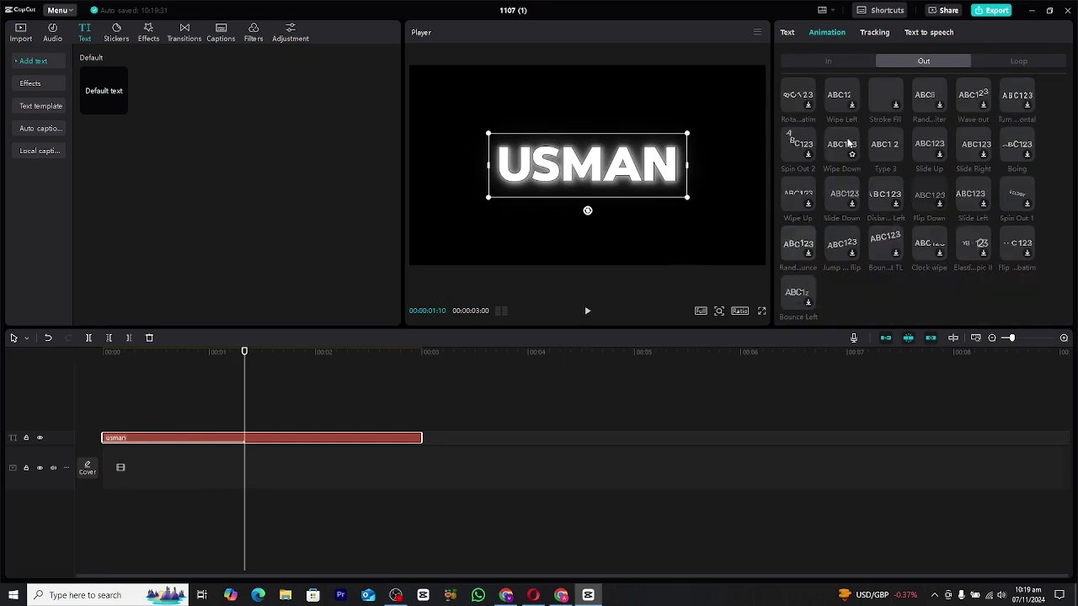
click(842, 144)
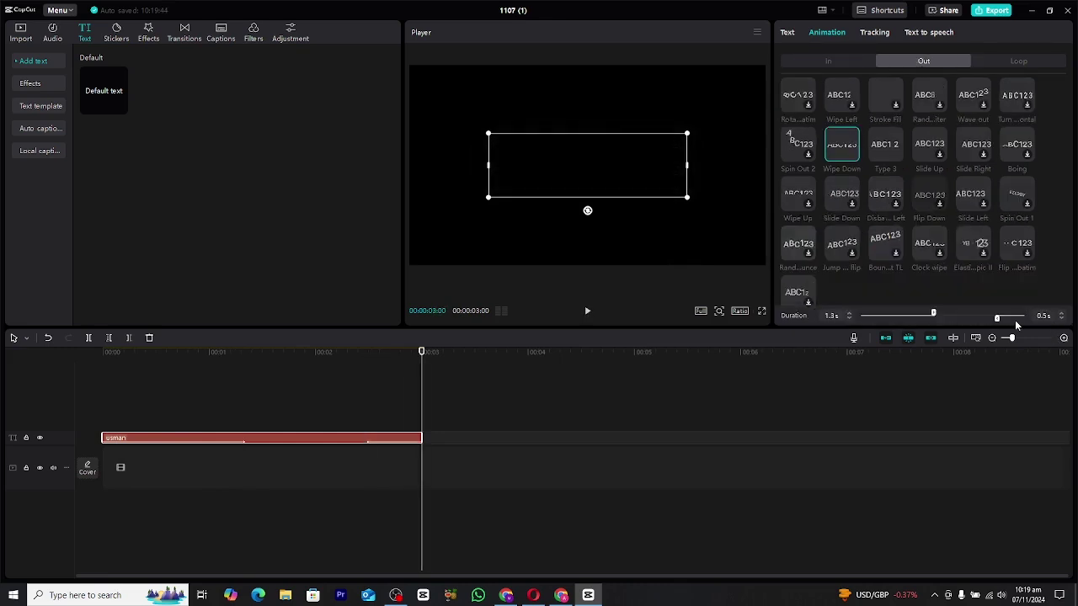
drag(997, 321, 939, 320)
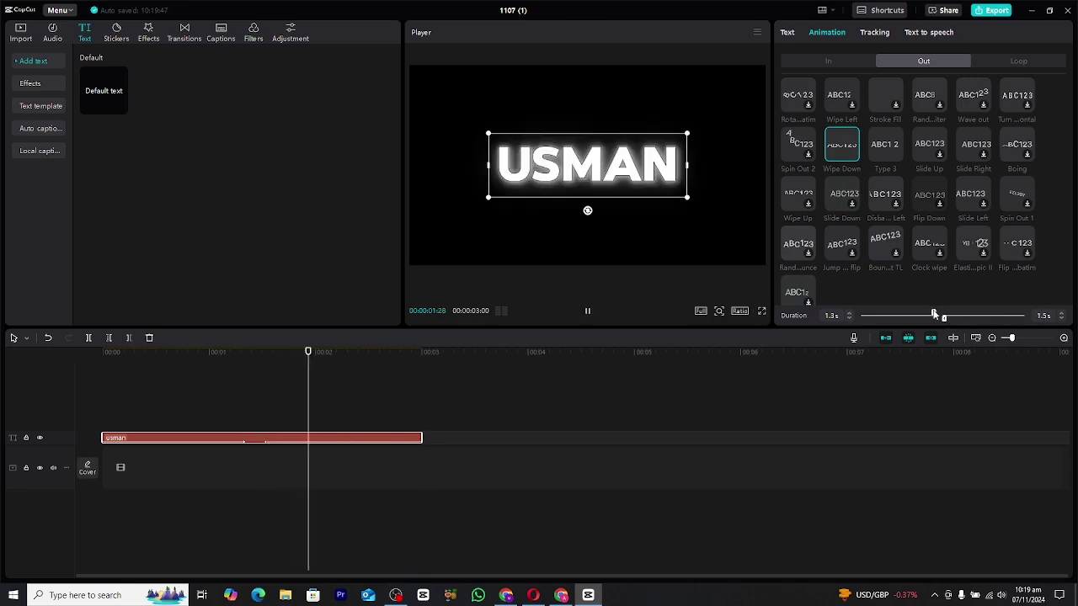
Step: Add a second default text clip on a track above the name and trim its start to 00:00:02:03
click(145, 360)
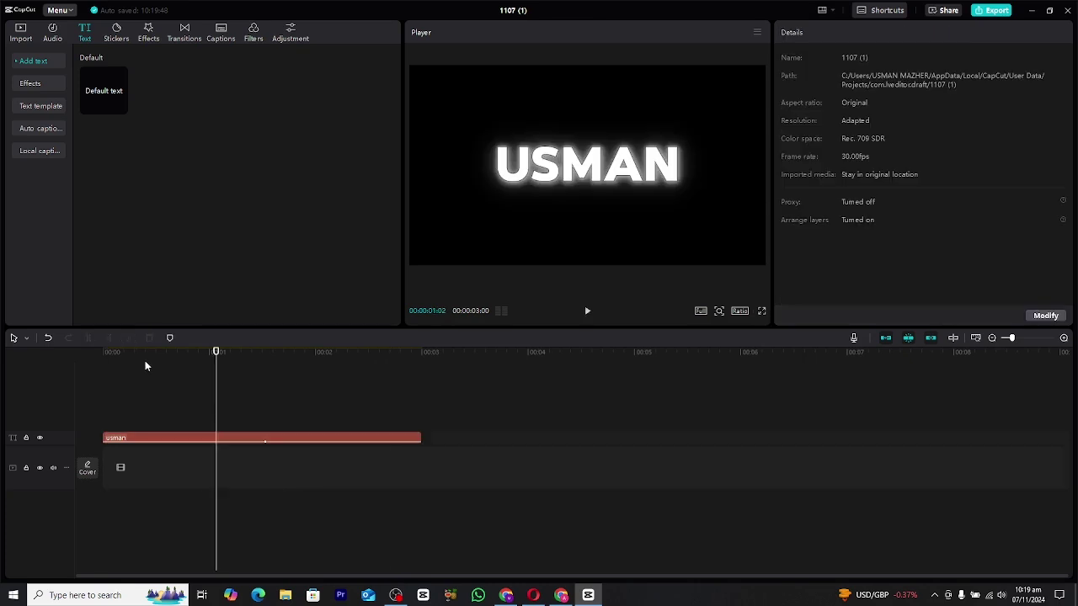
click(76, 352)
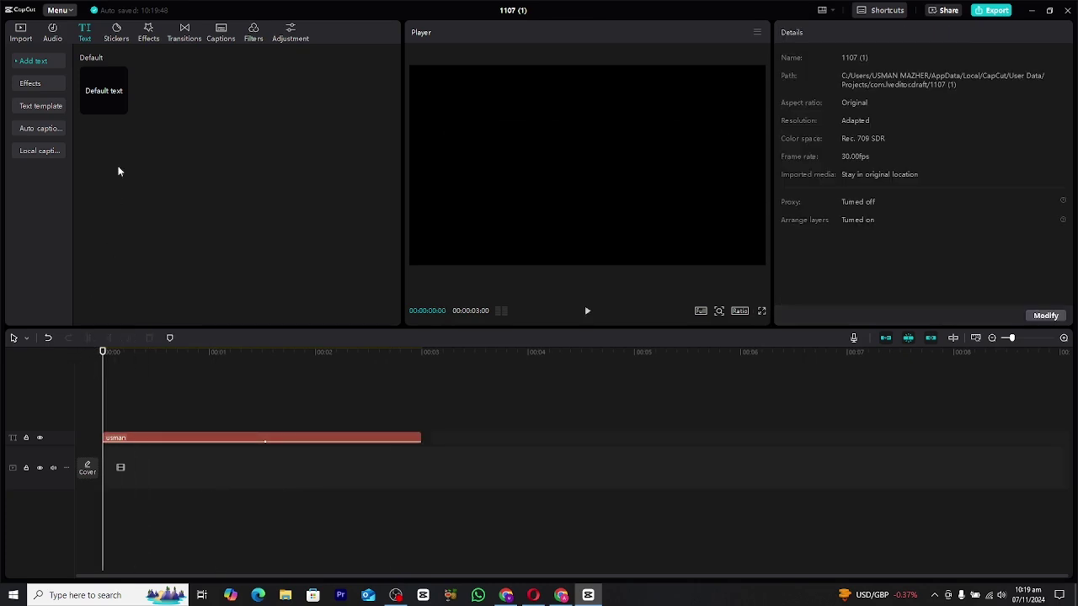
drag(102, 89, 99, 424)
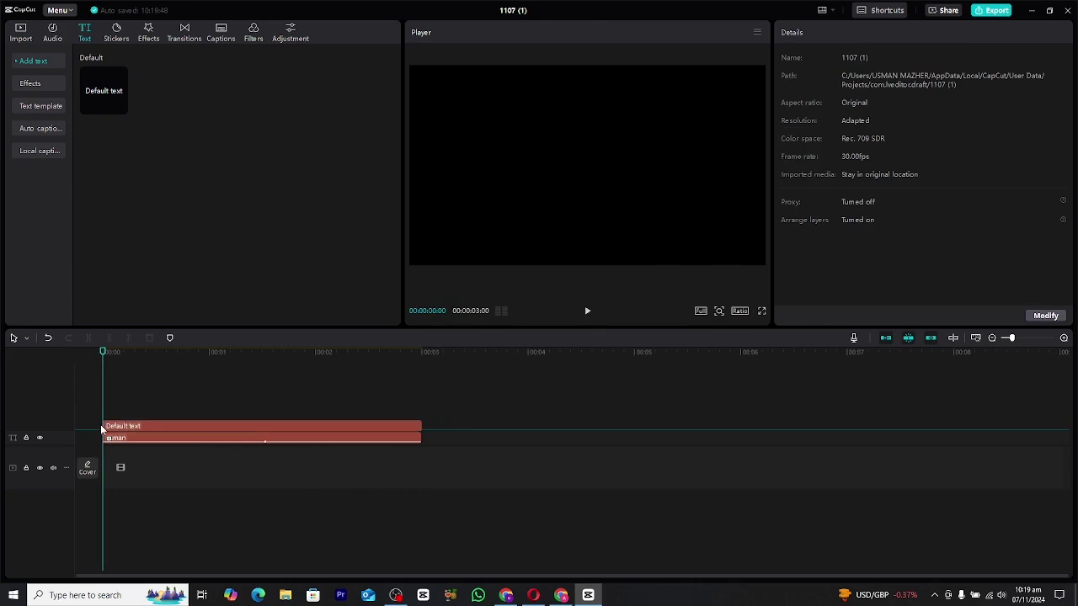
click(260, 354)
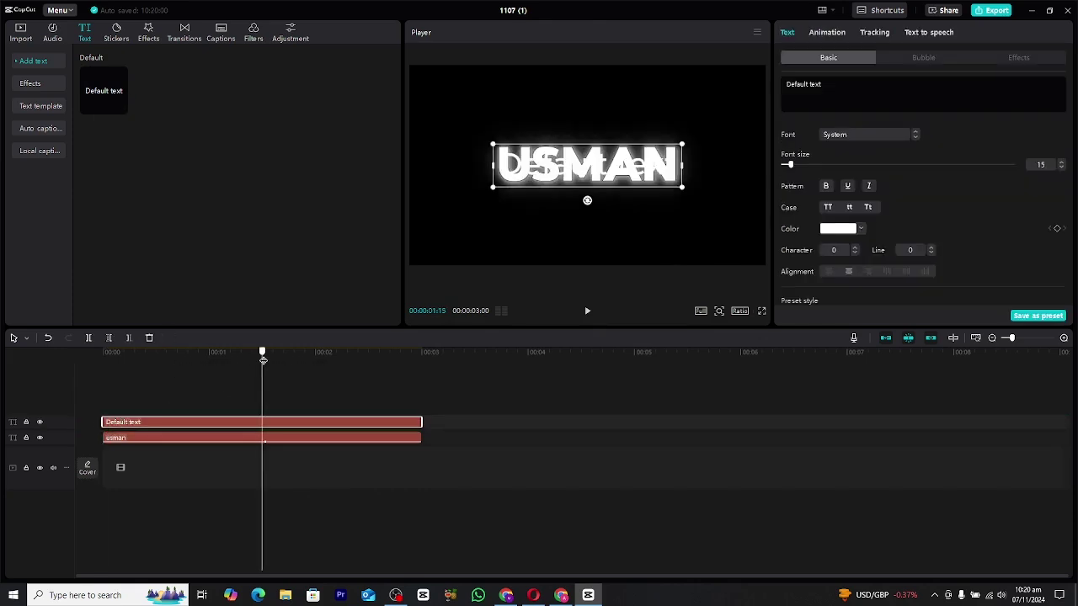
drag(263, 360, 326, 358)
text(q)
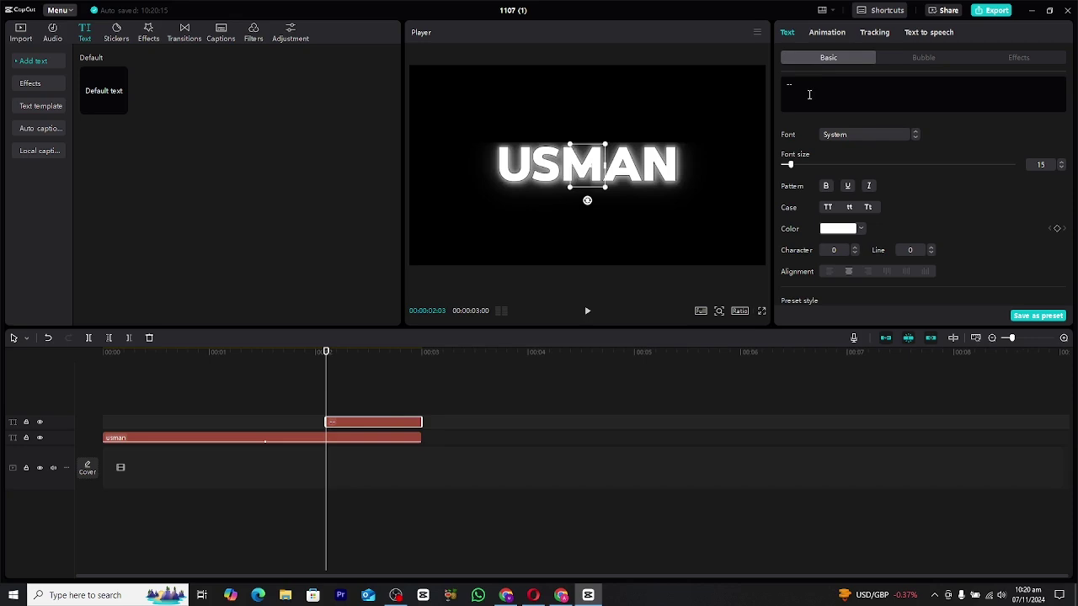
Step: Change the second text to a row of hyphens in the ZY Elegant font, shrunk and placed along the name's top edge
text(---------)
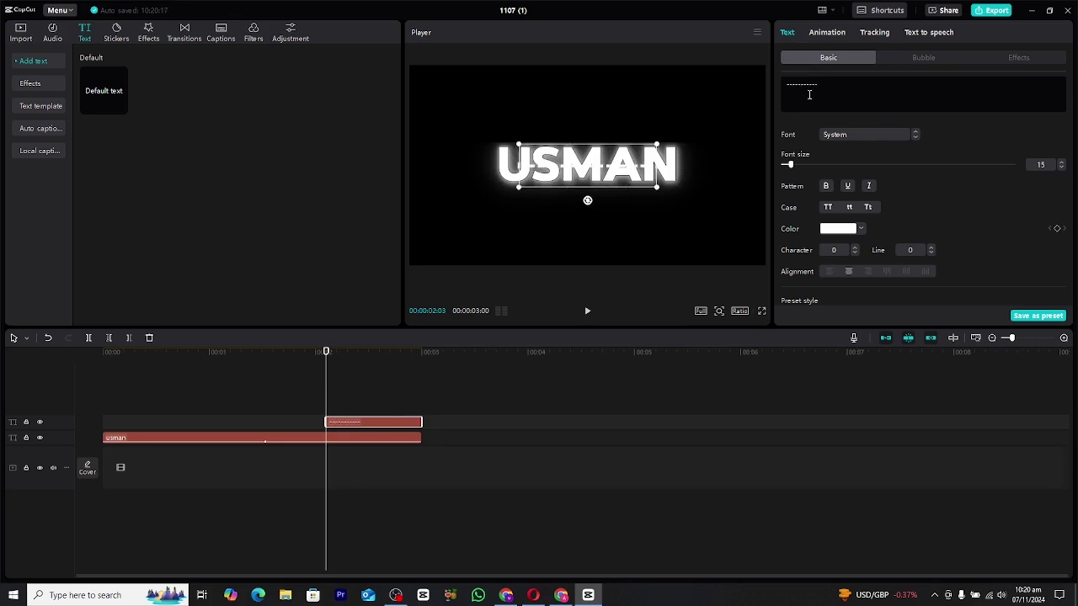
text(-------)
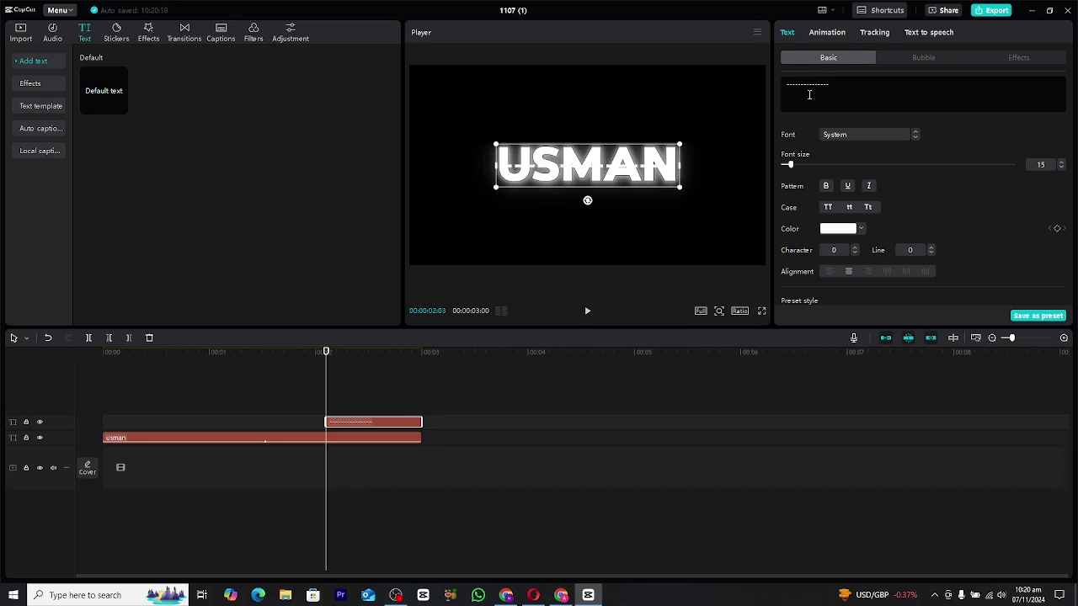
click(847, 136)
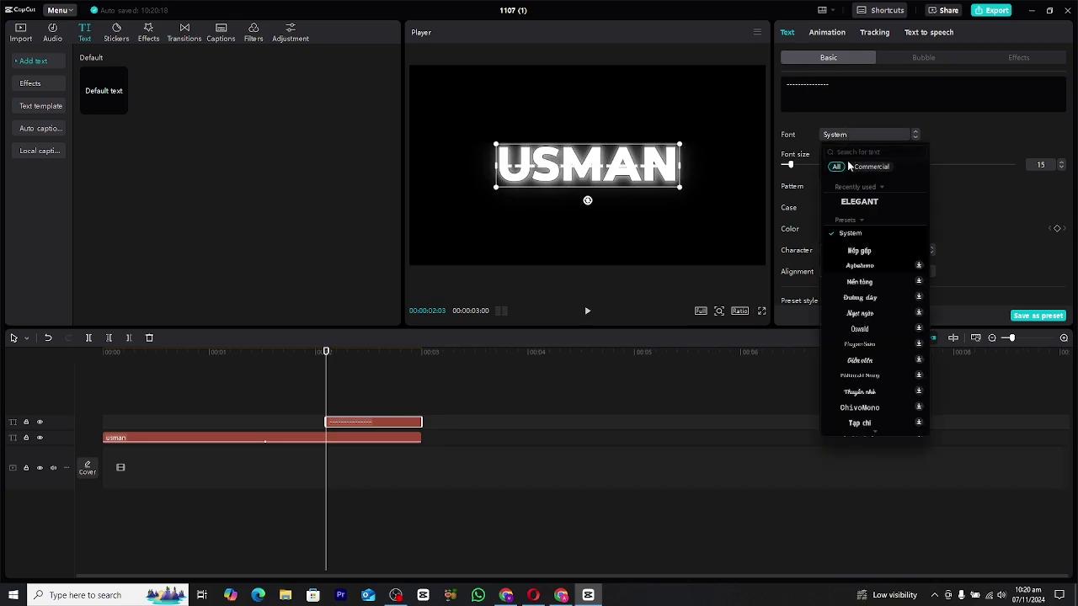
click(858, 202)
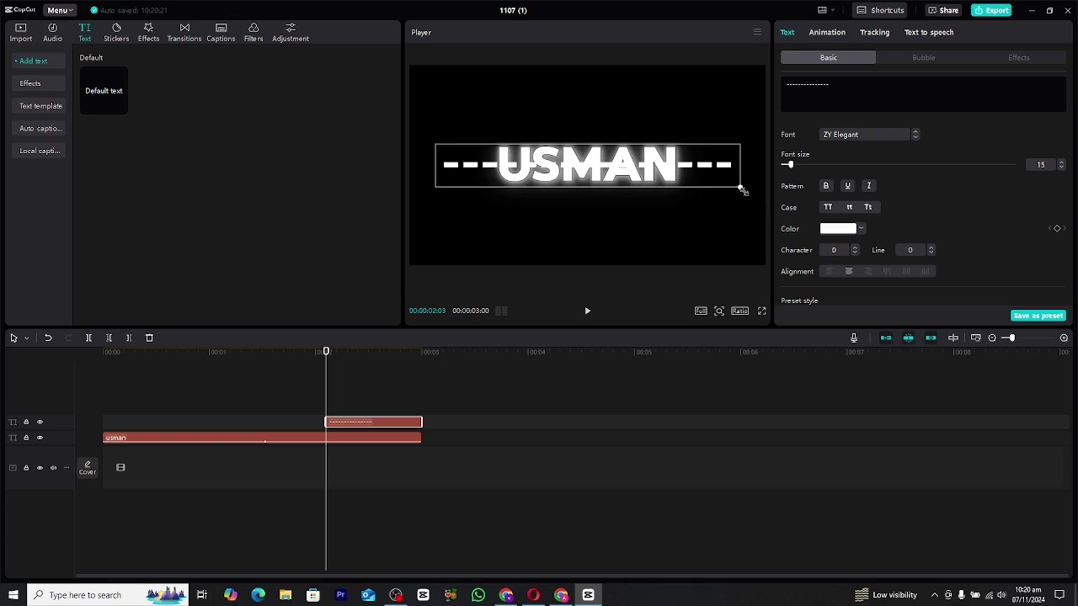
drag(741, 189, 621, 143)
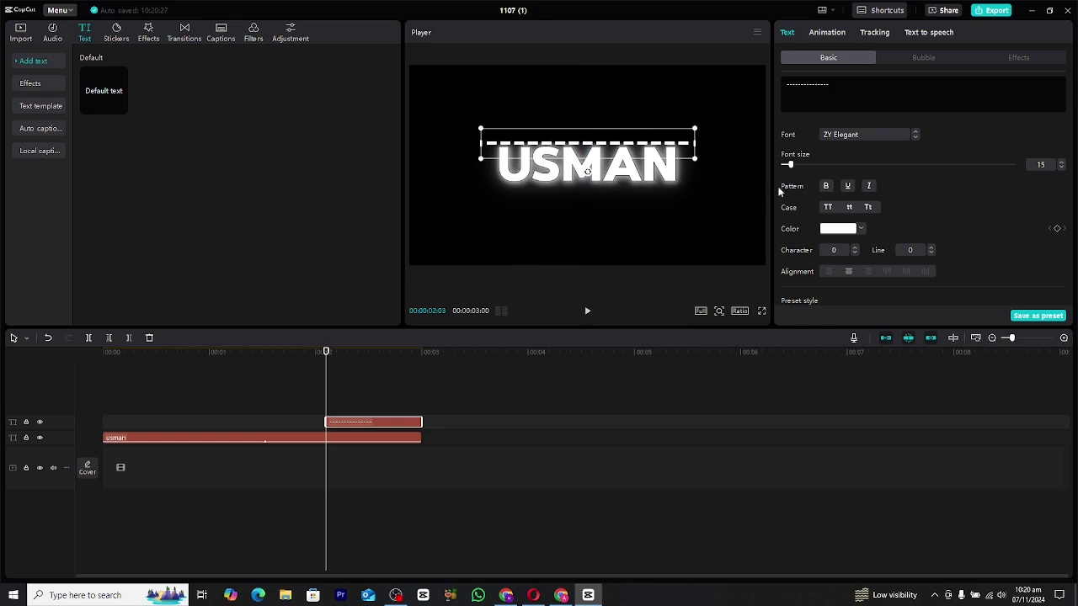
Step: Tighten the hyphen text's character spacing to -5 and enlarge it in the preview to form a solid line across the name
scroll(876, 235, down, 2)
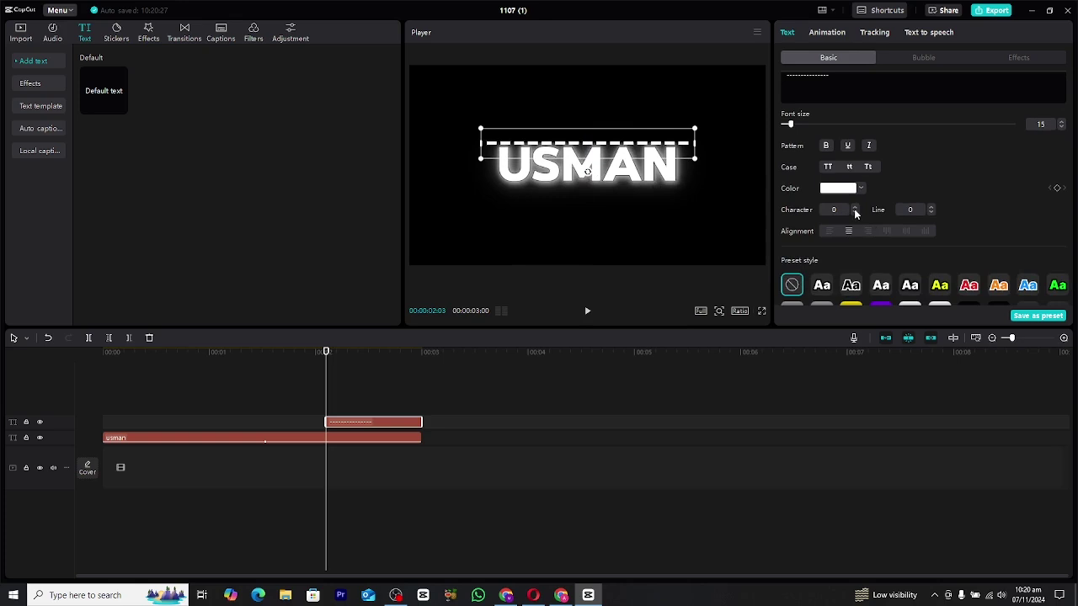
click(856, 213)
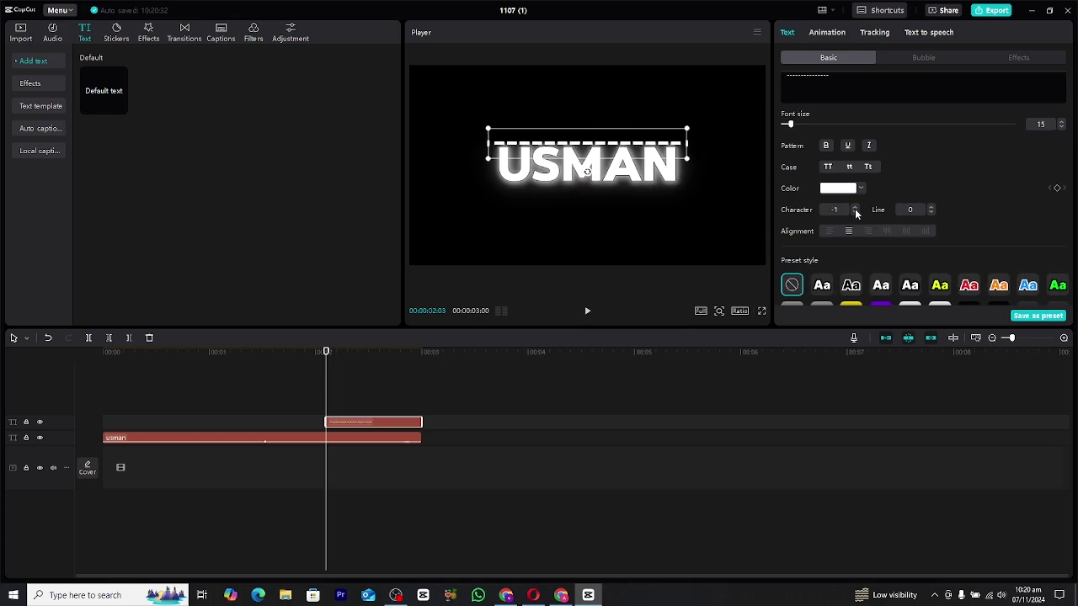
click(855, 213)
click(855, 213)
click(856, 213)
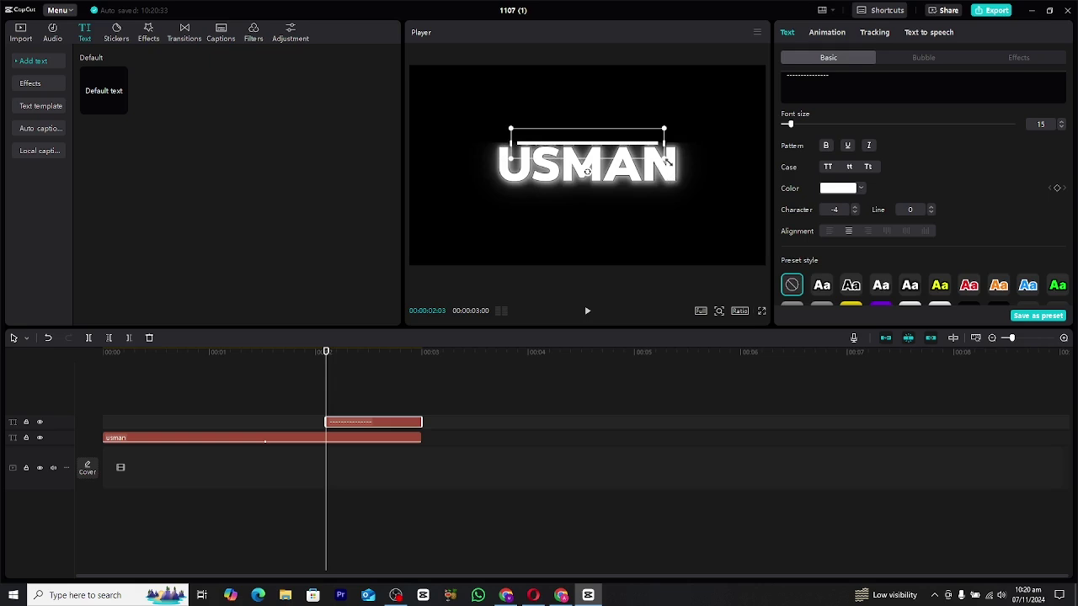
drag(666, 161, 707, 175)
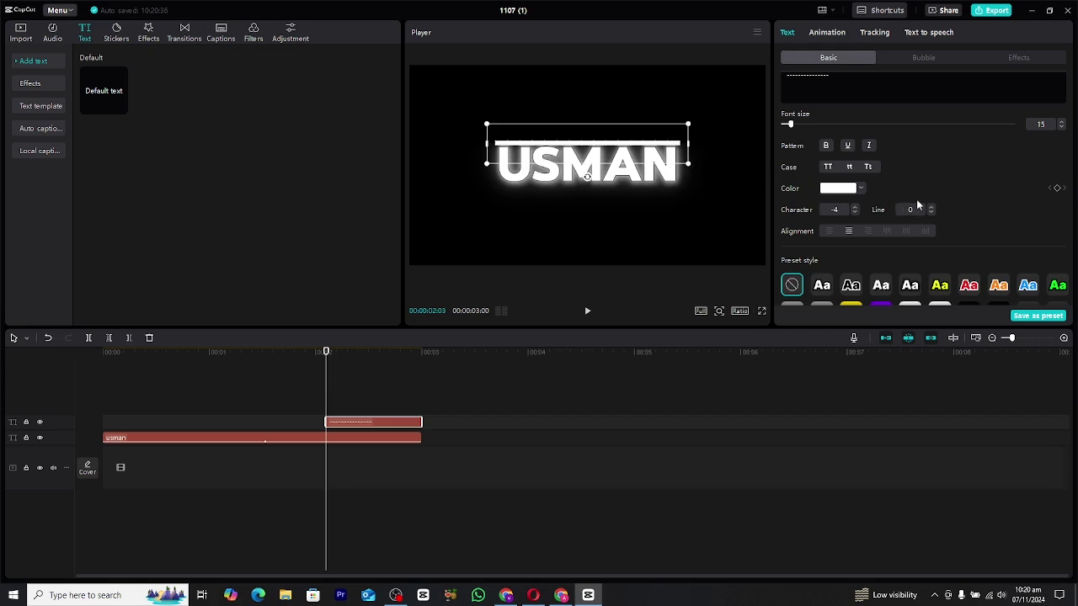
click(855, 213)
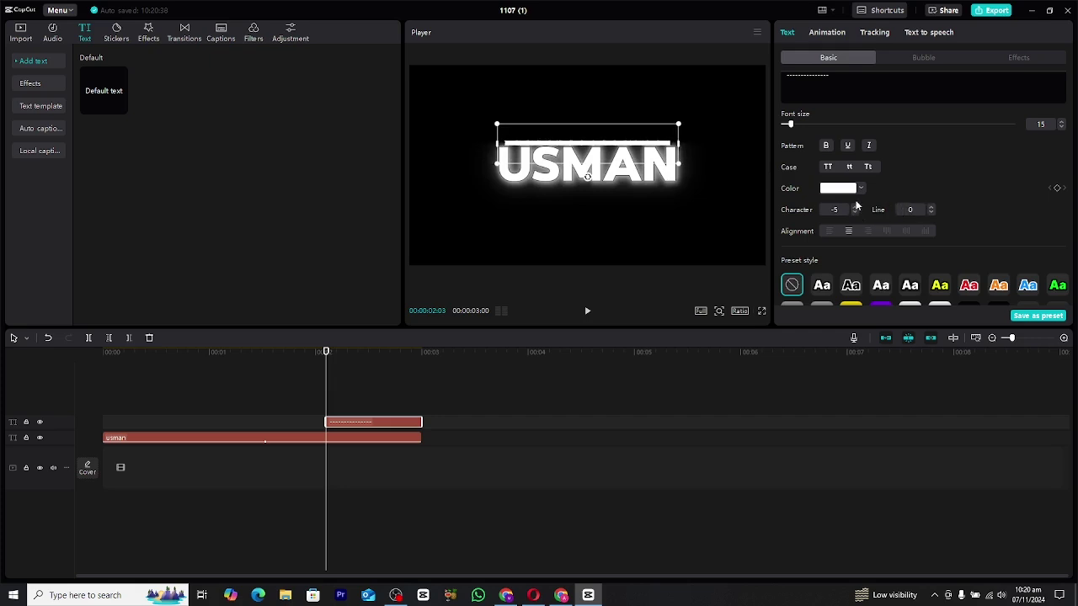
Step: Set the hyphen text's character spacing to -4 and enlarge it to 106% scale so the line extends past both sides of the name
click(854, 207)
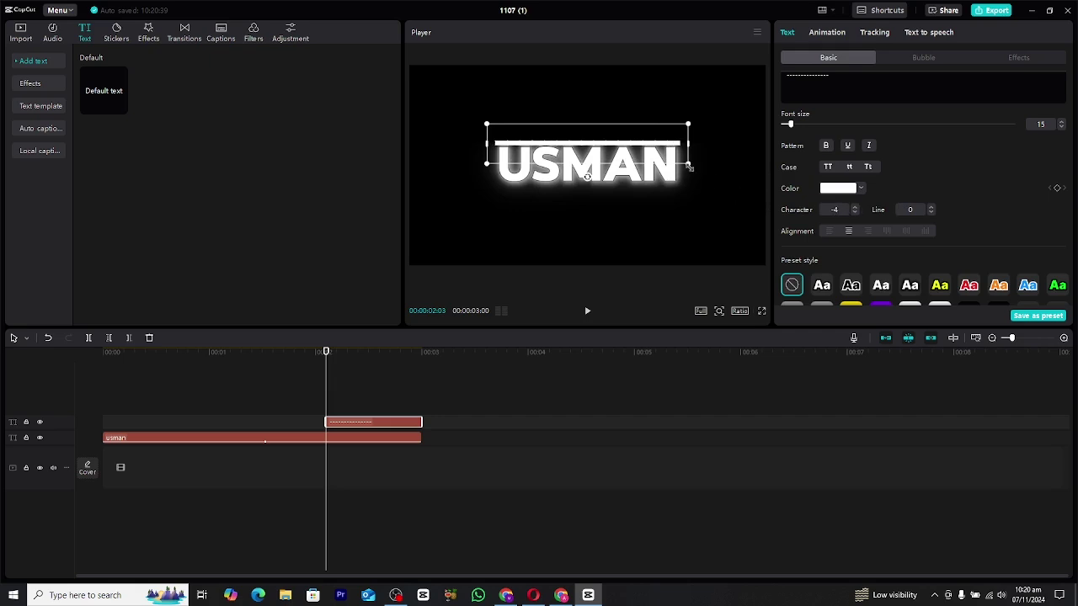
drag(688, 164, 715, 173)
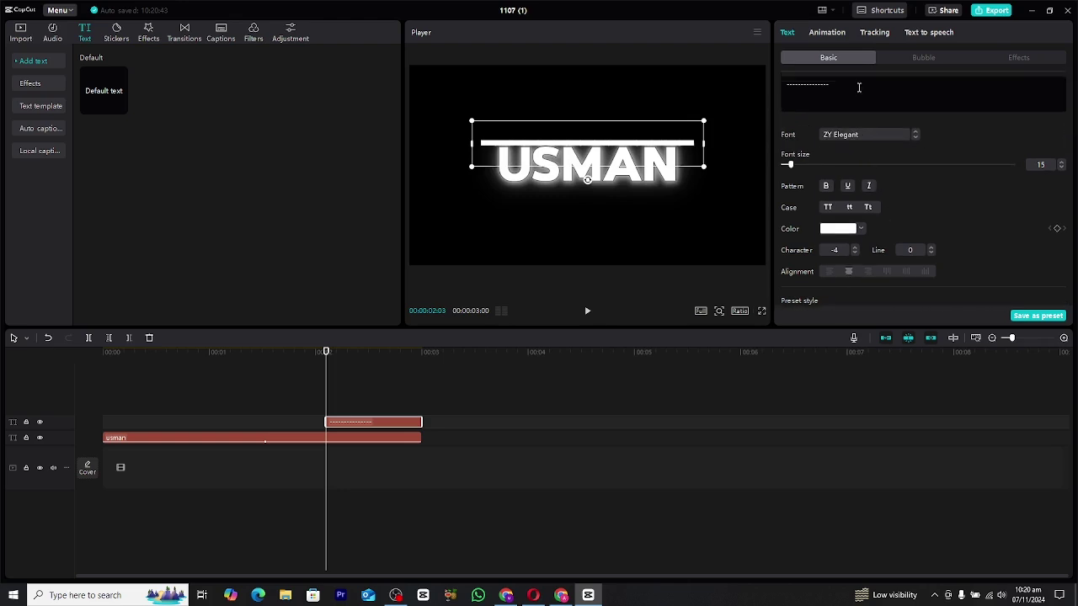
Step: Enable shadow and glow on the hyphen line
scroll(842, 147, down, 10)
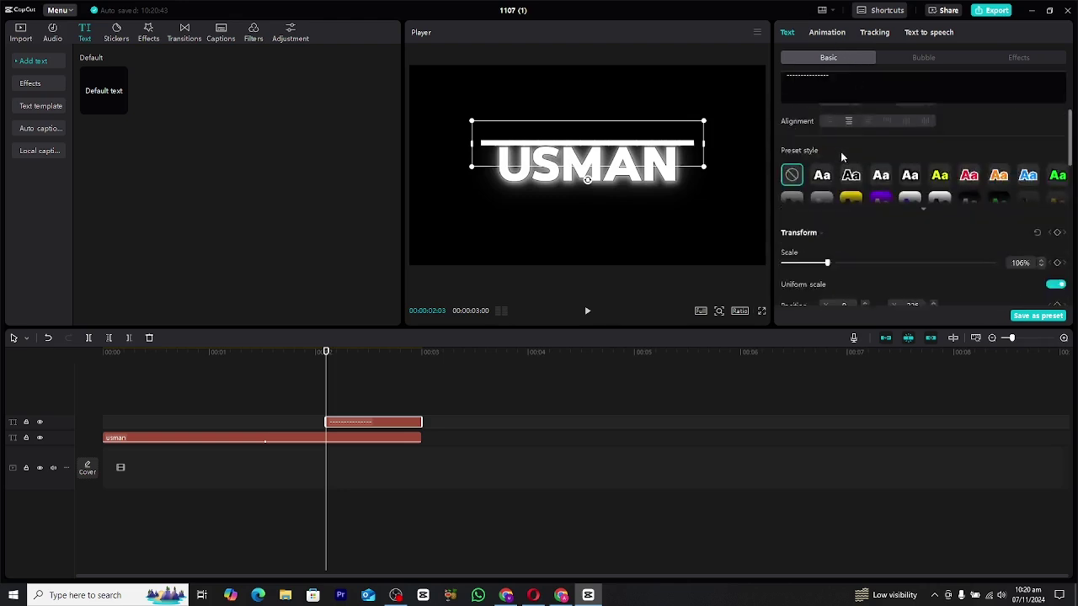
scroll(821, 164, down, 2)
scroll(816, 157, up, 3)
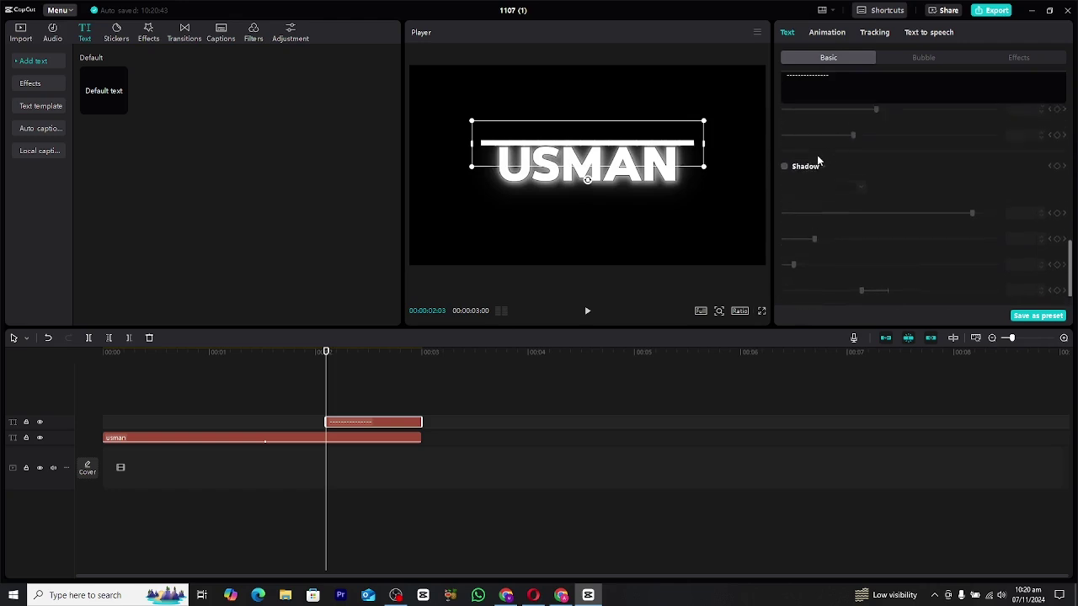
click(784, 255)
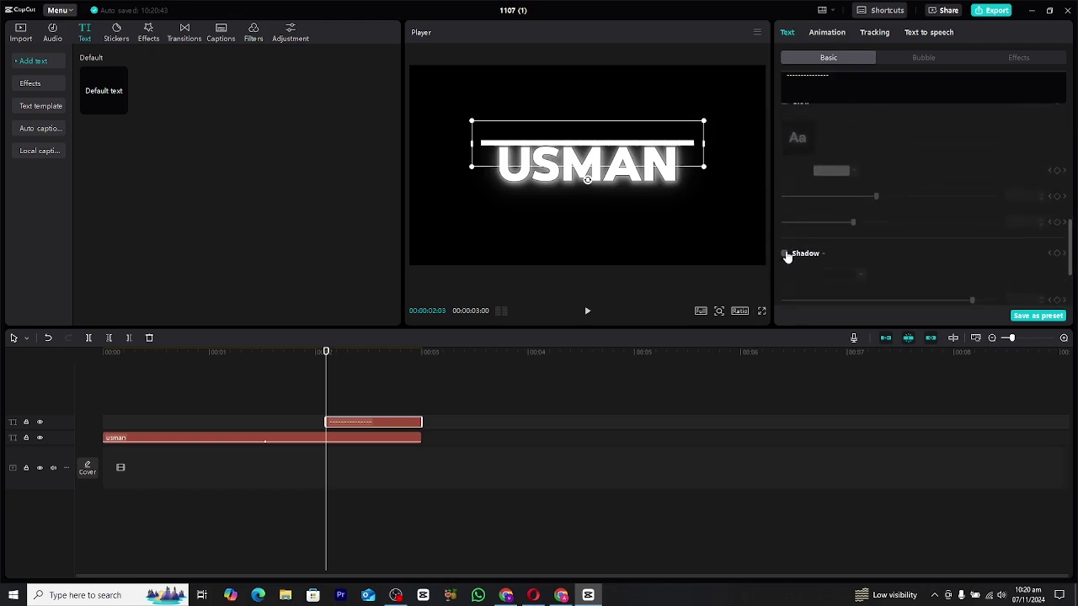
scroll(790, 242, up, 2)
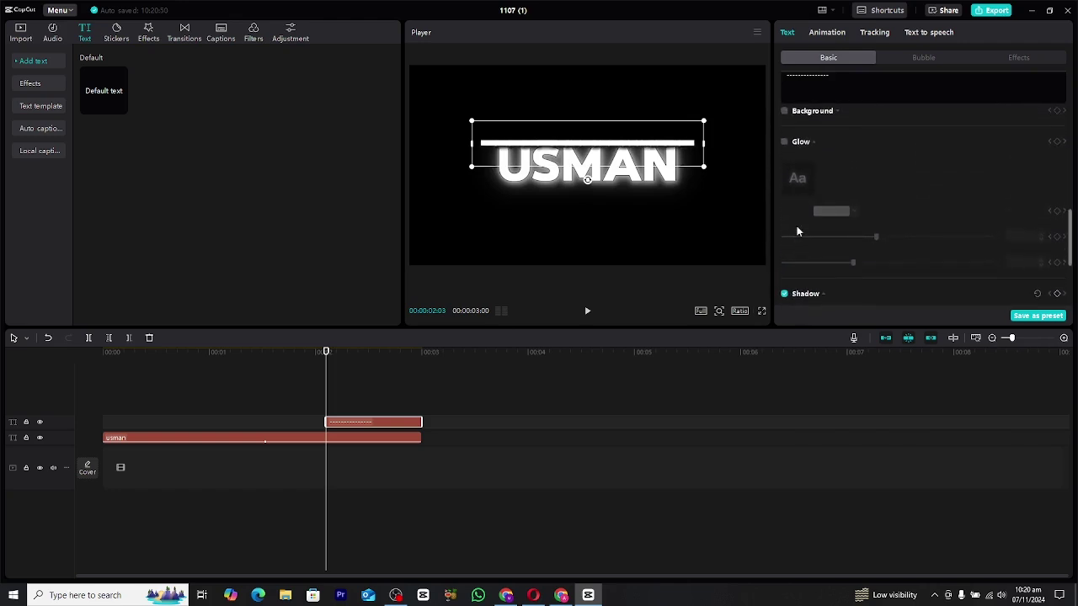
click(784, 145)
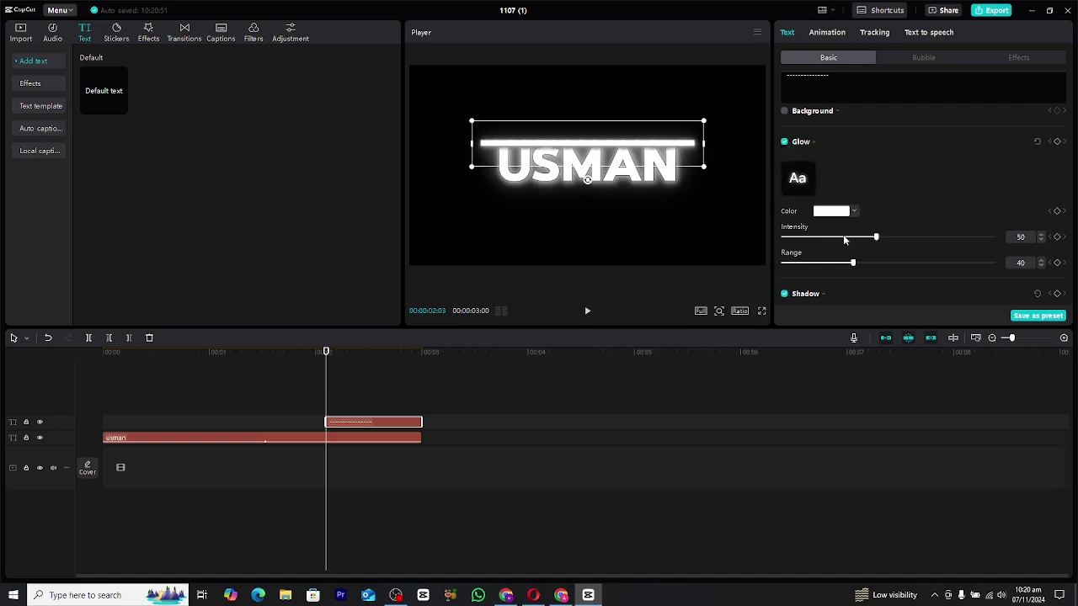
Step: Add a black stroke to the hyphen line with a thickness of 7
scroll(876, 157, up, 2)
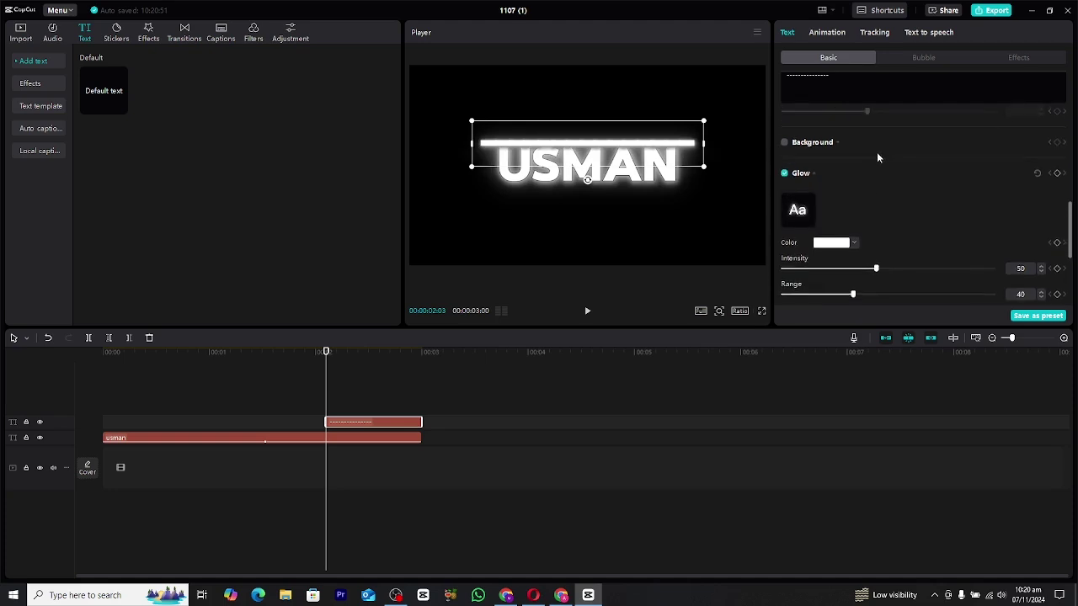
scroll(825, 151, up, 1)
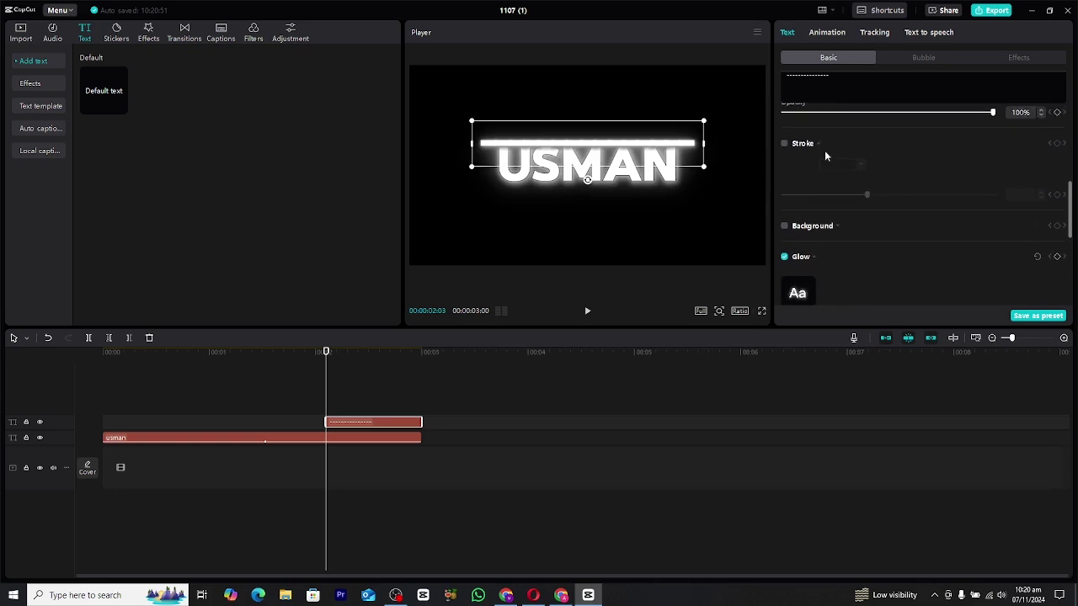
click(785, 146)
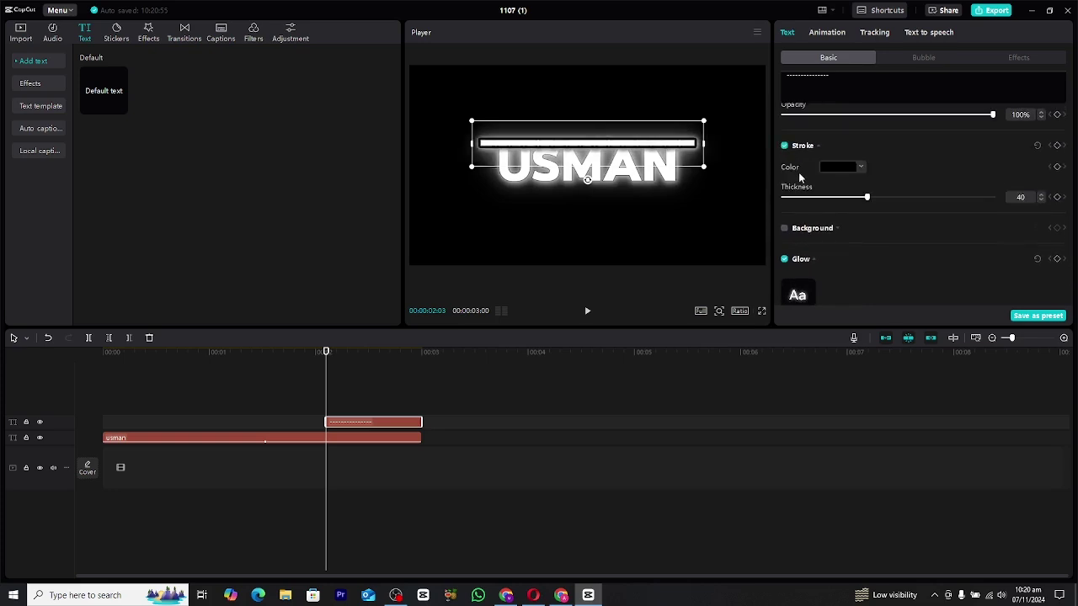
drag(806, 202, 799, 200)
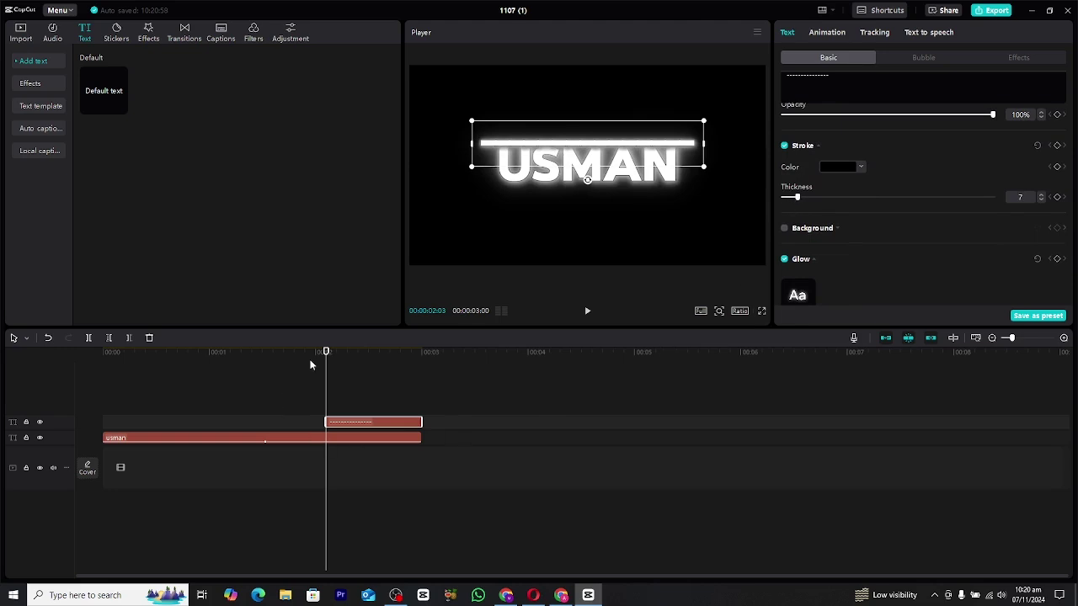
Step: Play the title from the start to check the glowing hyphen line against the name's wipe
drag(309, 363, 47, 381)
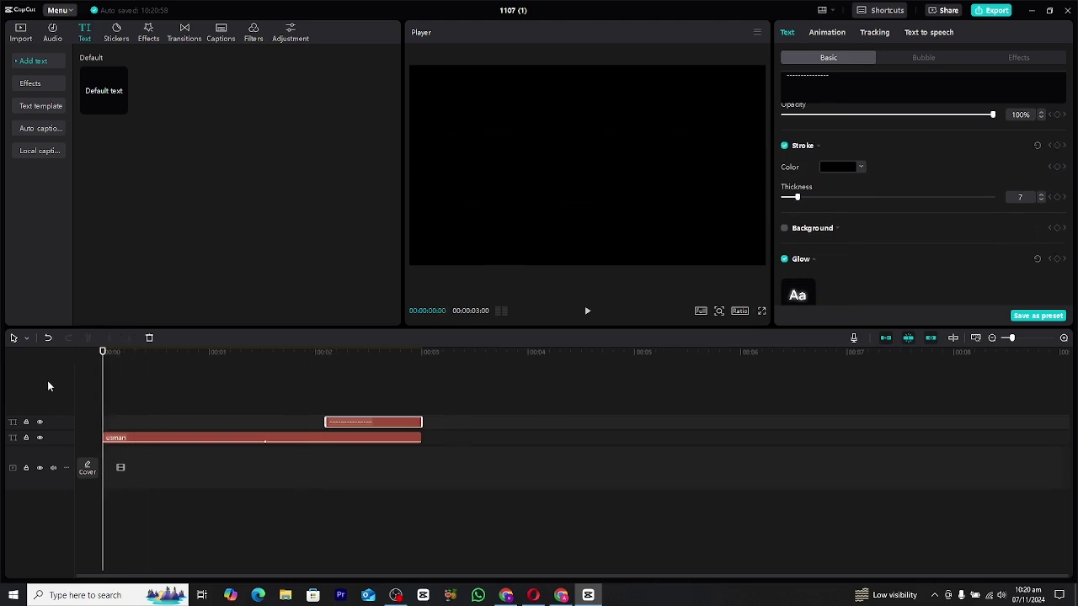
key(space)
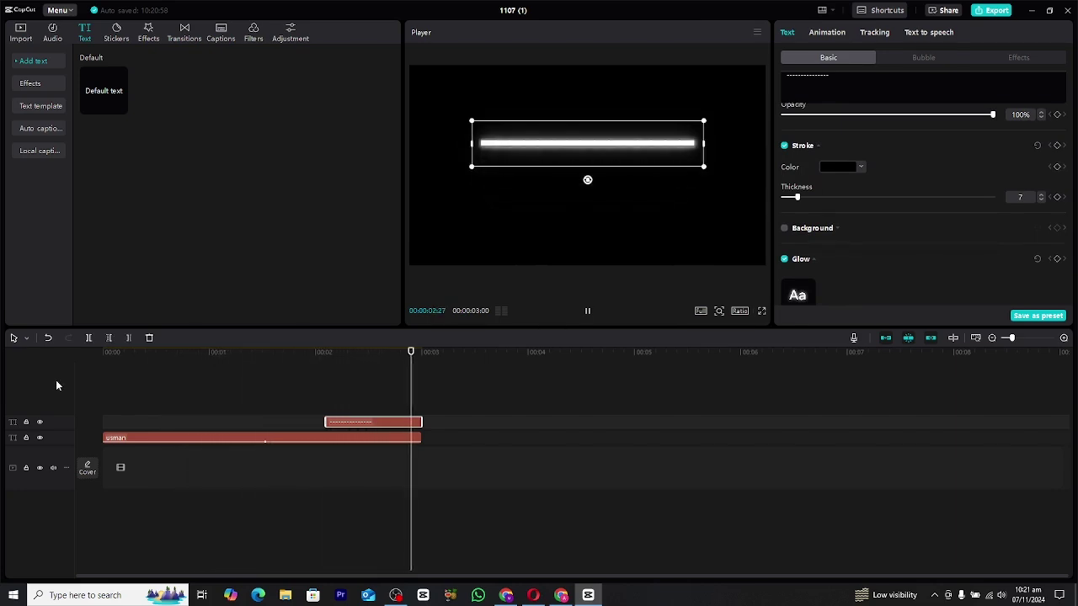
Step: Keyframe the hyphen line's position at 00:00:02:03 and move it straight down to Y -239 at 00:00:02:13
click(296, 365)
click(318, 353)
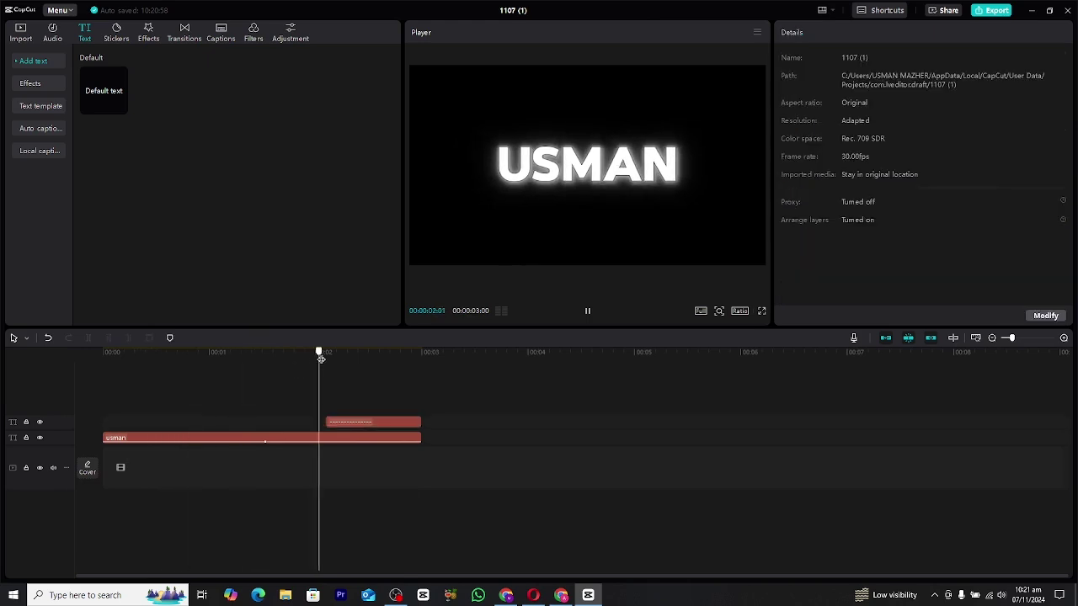
drag(320, 358, 325, 359)
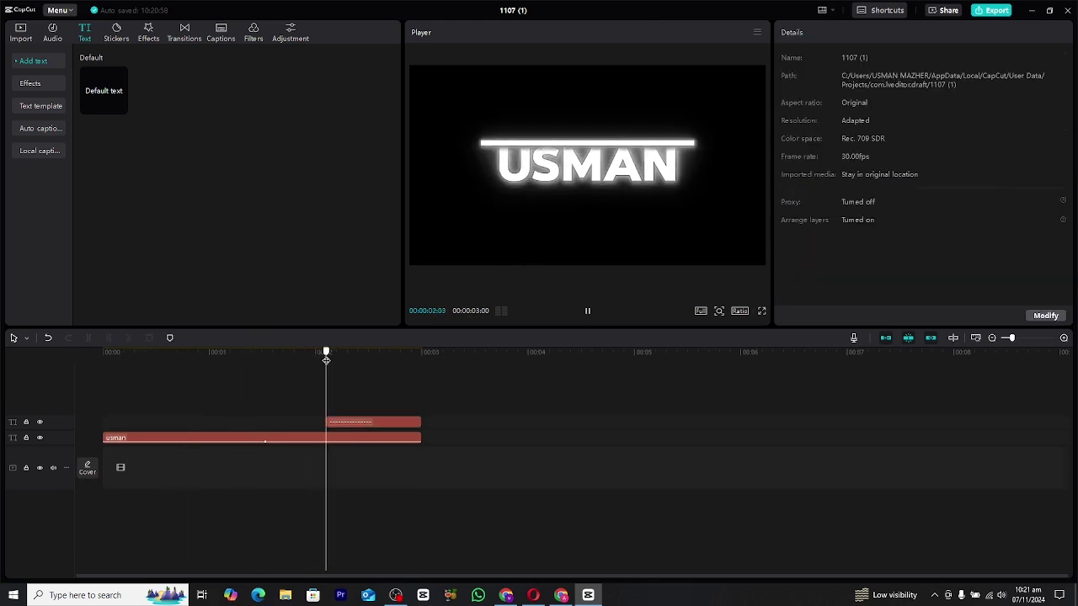
click(367, 427)
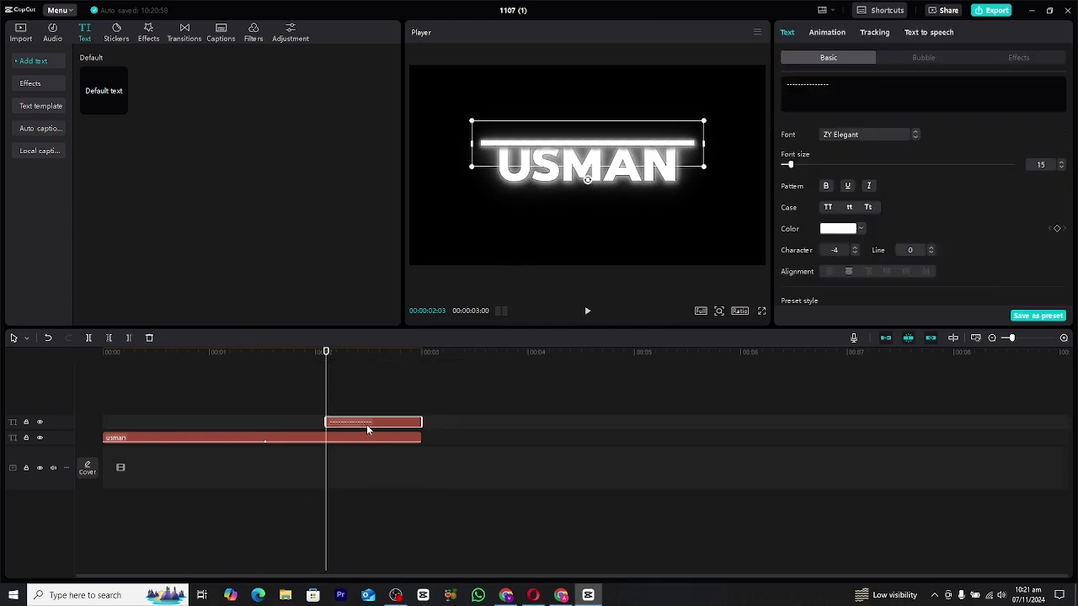
scroll(916, 197, down, 8)
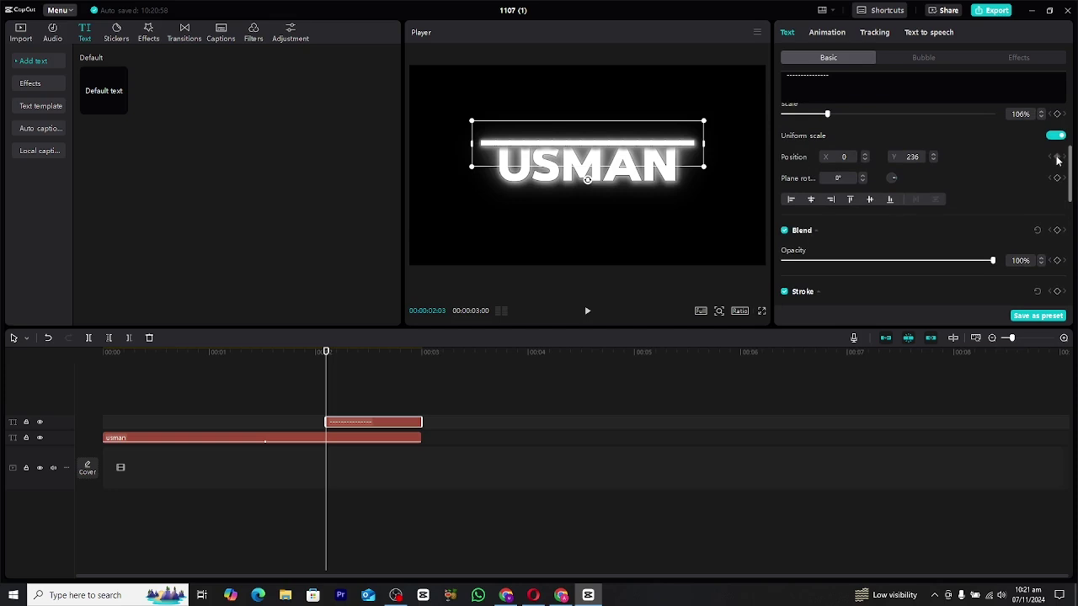
click(1058, 158)
drag(327, 352, 361, 357)
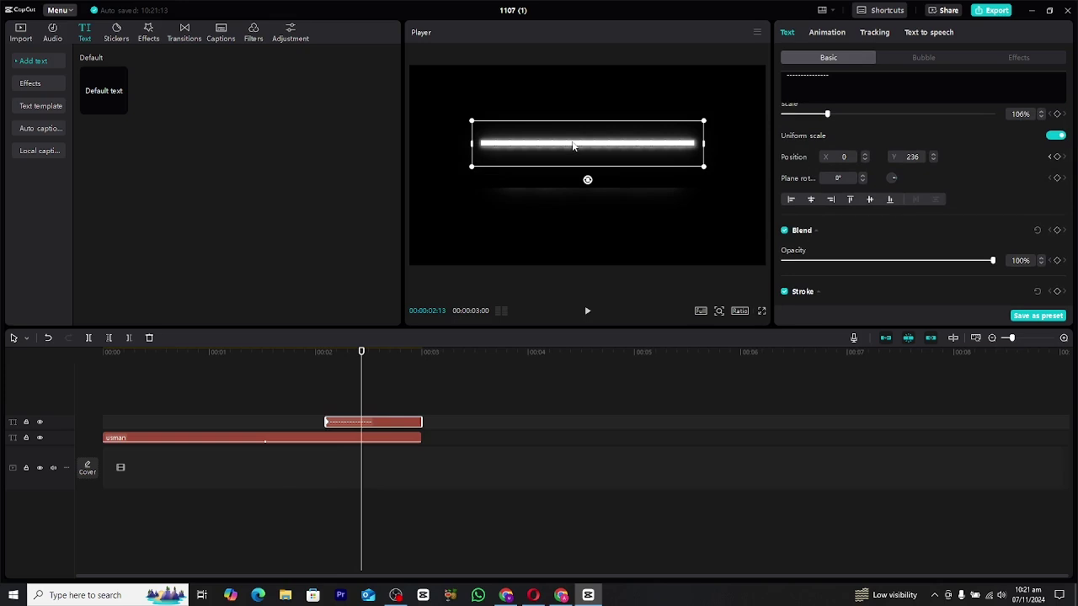
drag(573, 146, 573, 190)
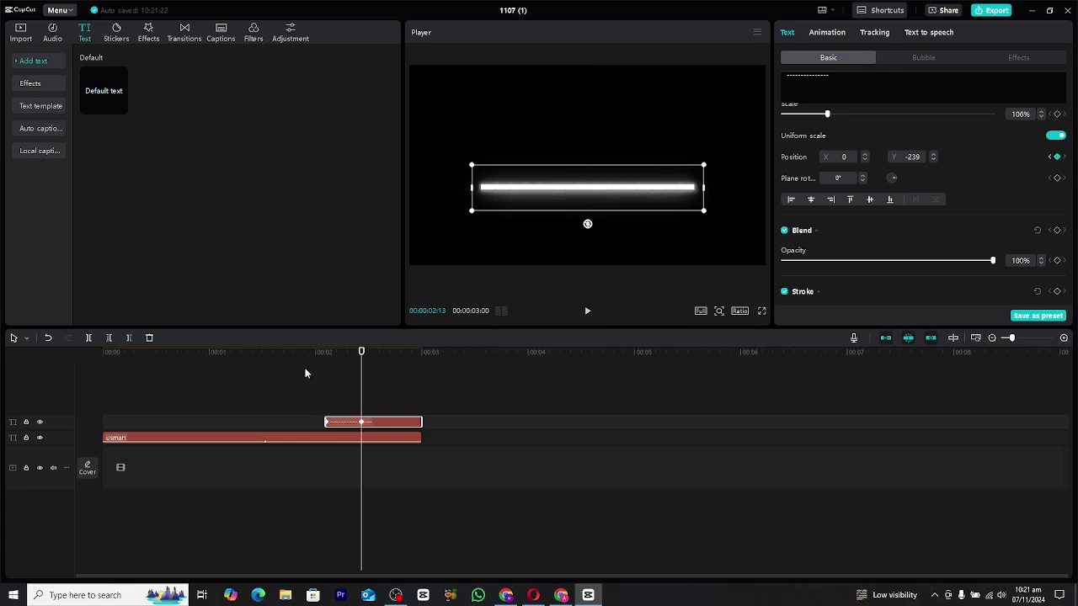
Step: Play the title from the start to check the line's downward movement with the wipe
drag(300, 362, 70, 368)
key(space)
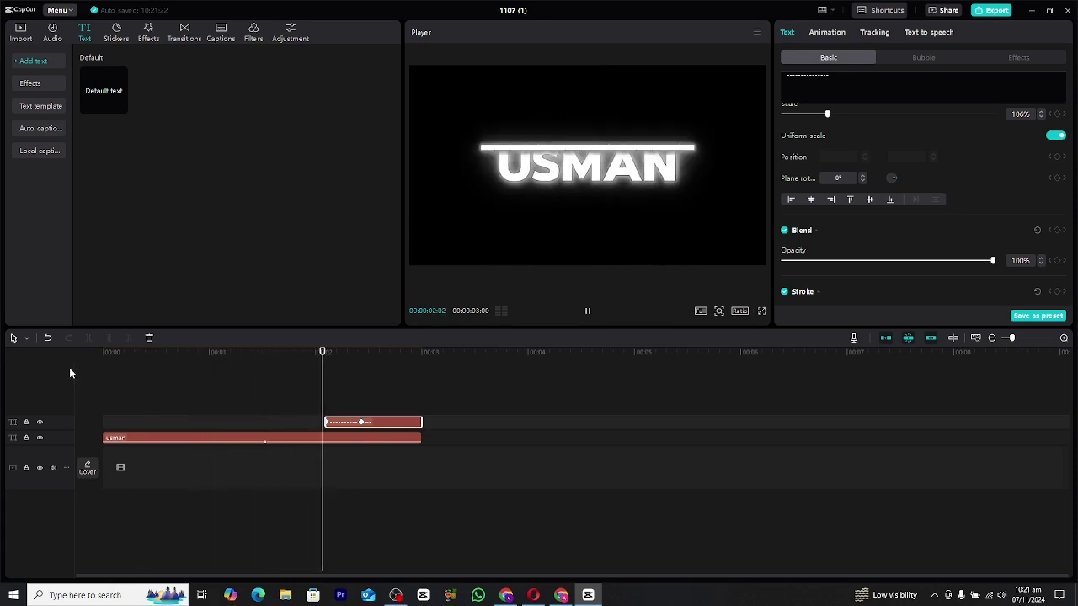
key(space)
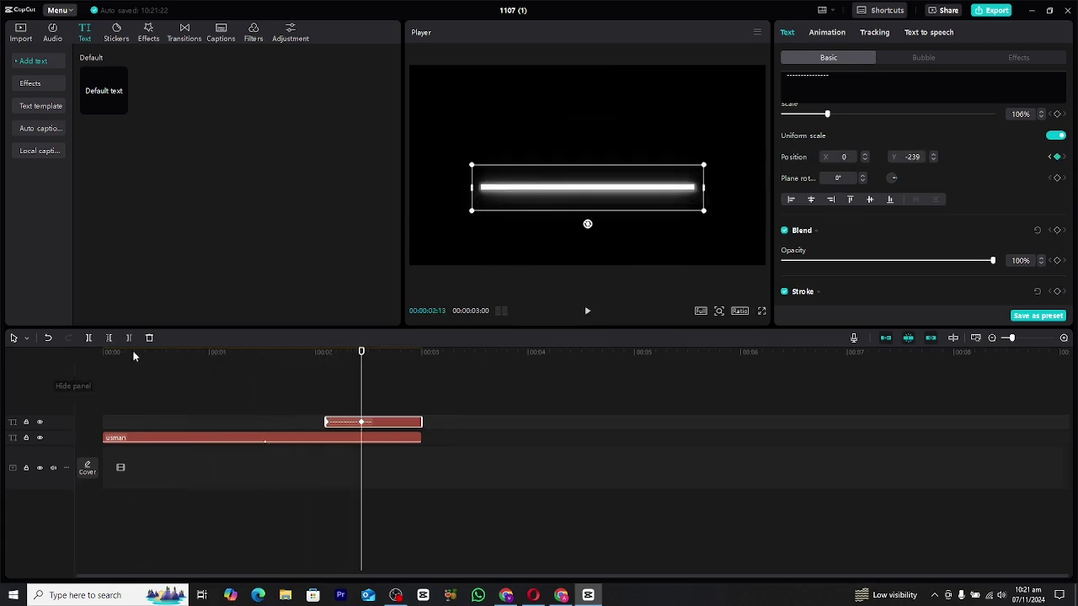
Step: Duplicate the name clip onto a new track above the hyphens, starting level with the hyphen clip
click(235, 439)
click(235, 439)
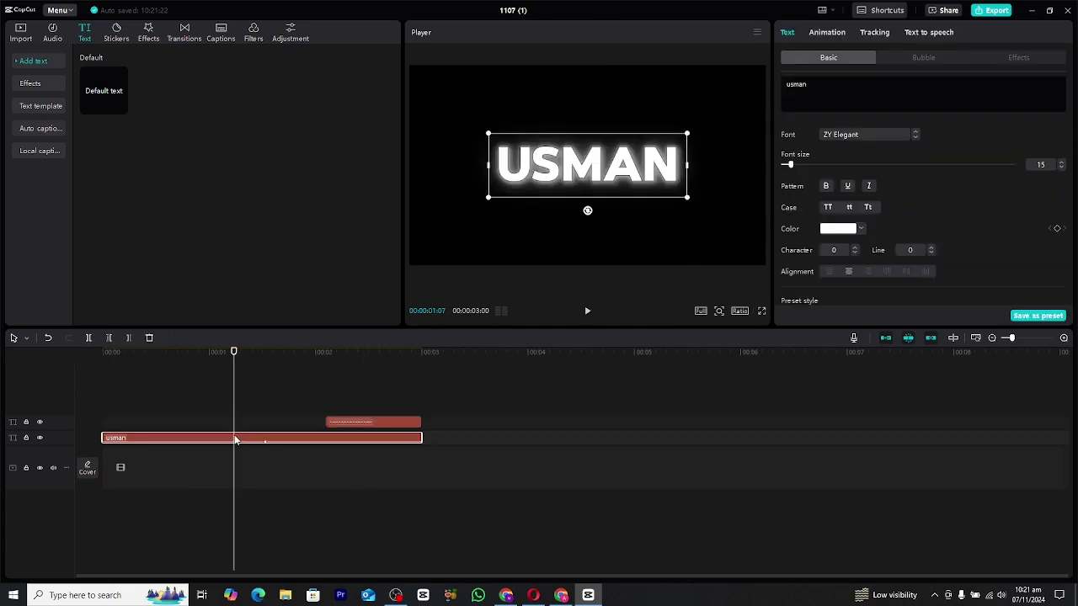
drag(235, 439, 456, 404)
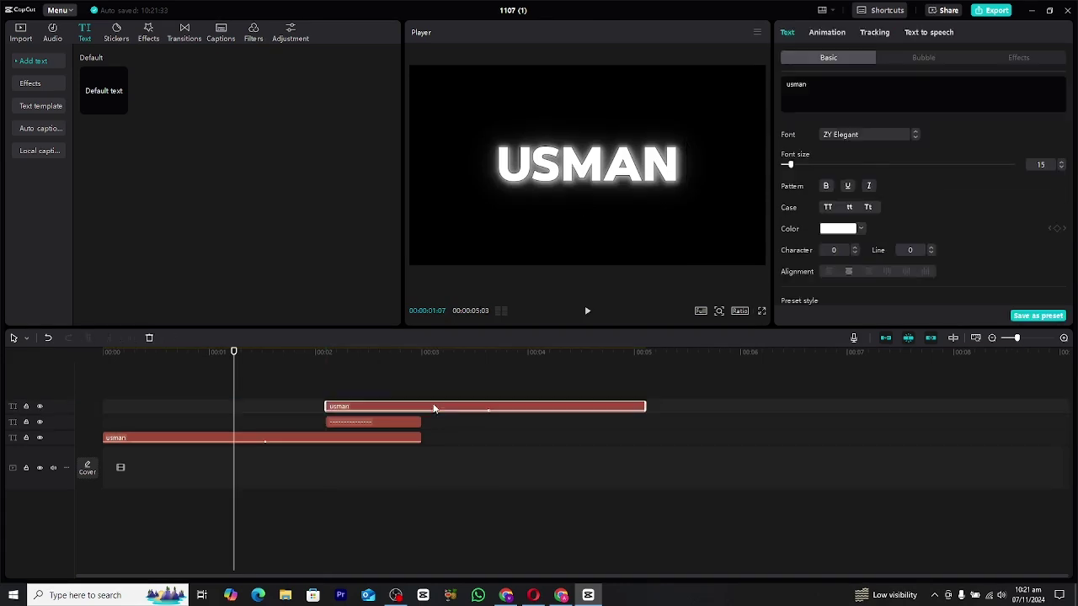
Step: Remove the exit animation from the duplicated name clip
click(496, 353)
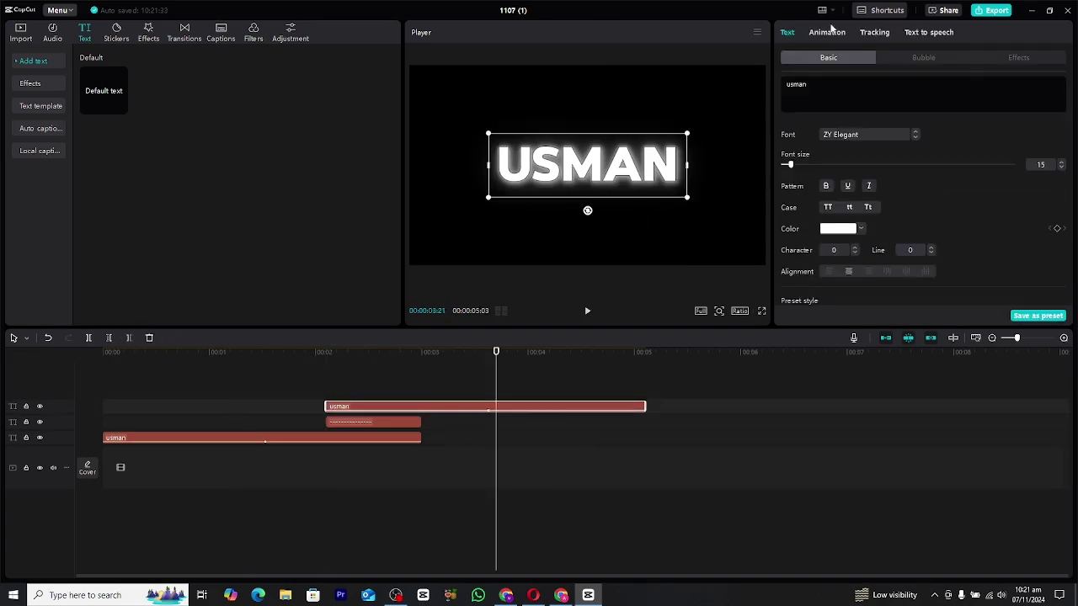
click(829, 32)
scroll(790, 133, up, 5)
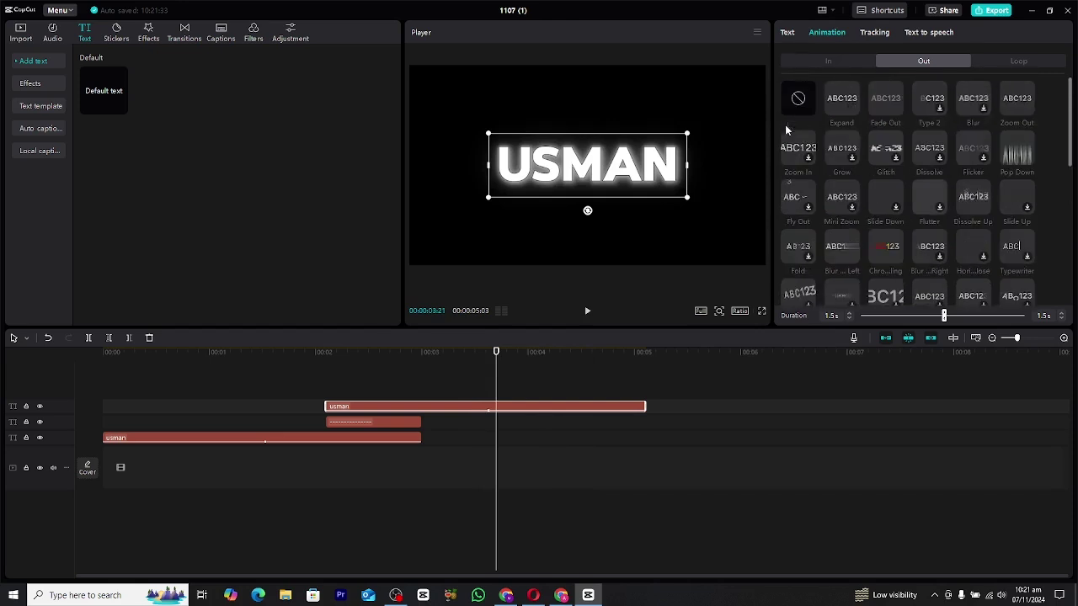
click(799, 98)
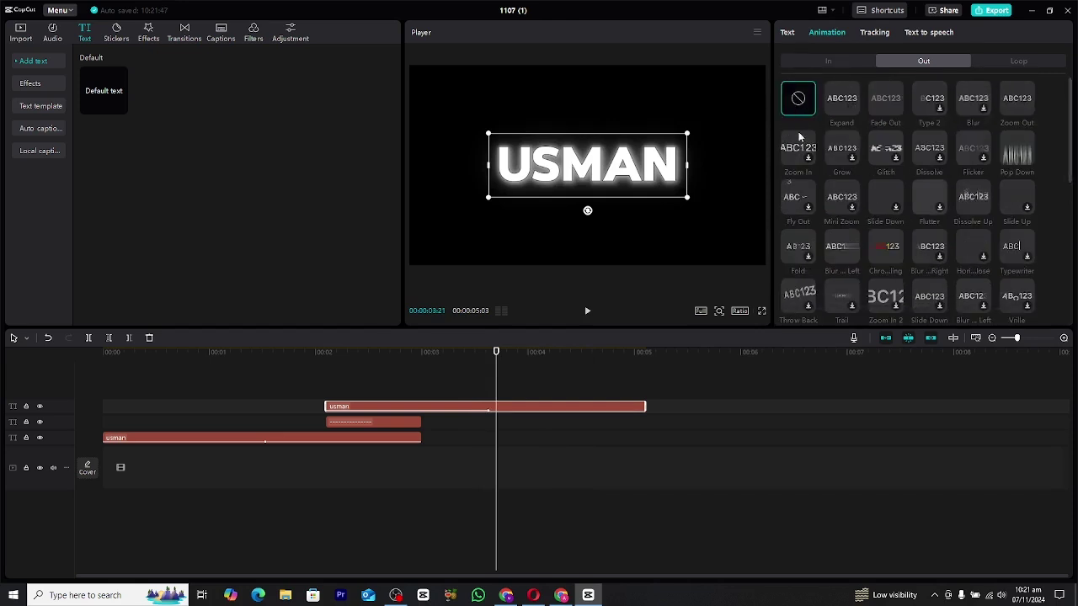
Step: Extend the end of the hyphen clip to where the duplicated name's entrance animation ends
click(407, 424)
drag(420, 421, 489, 421)
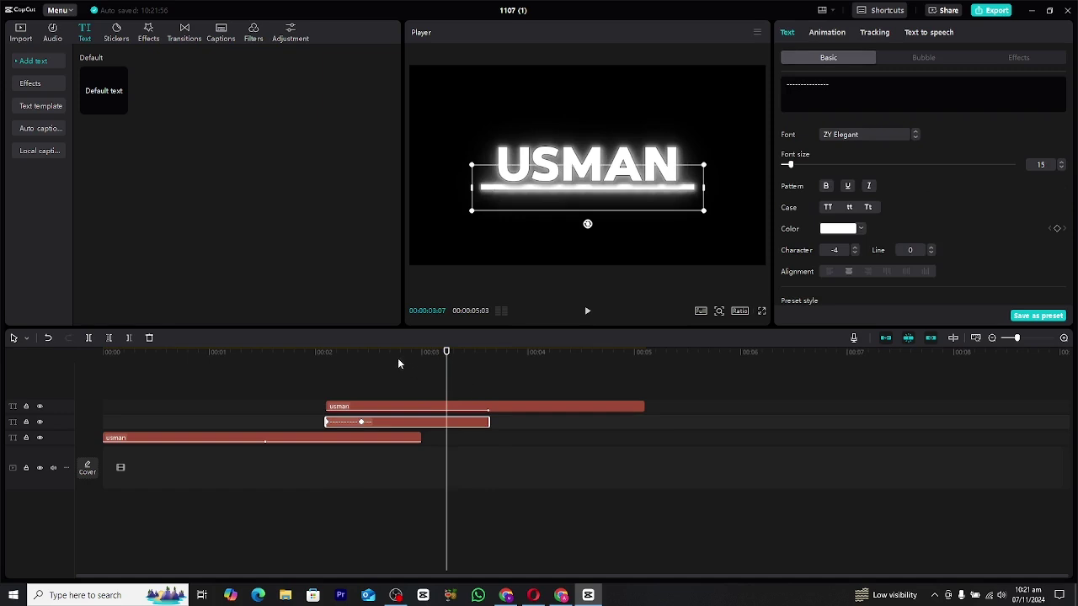
Step: Nudge the duplicated name slightly upward in the preview so it sits above the hyphen line
click(425, 407)
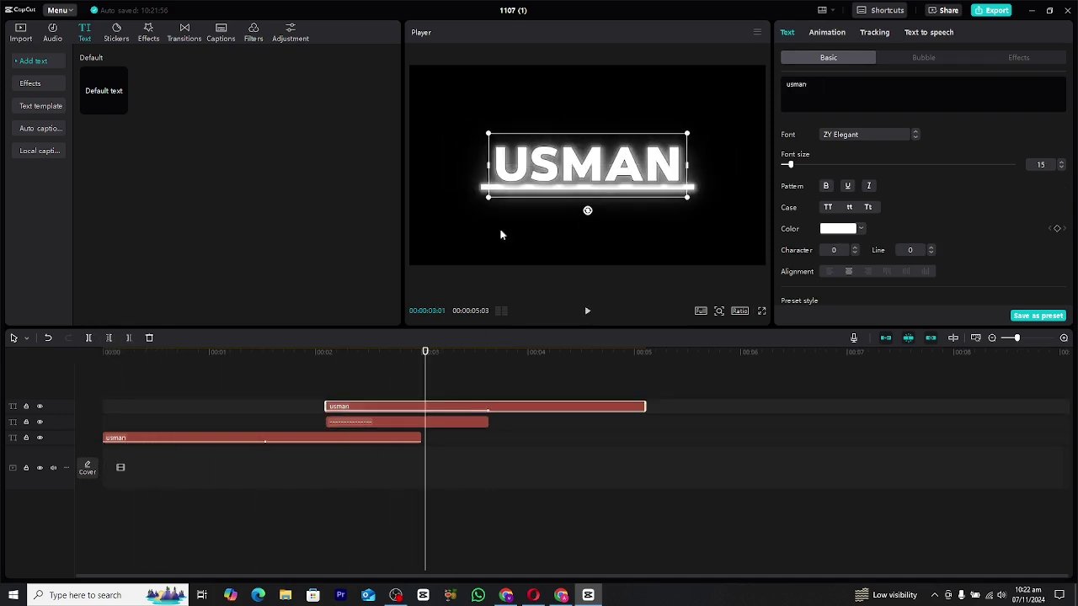
mouse_move(567, 171)
mouse_down()
mouse_move(565, 160)
mouse_move(565, 174)
mouse_up()
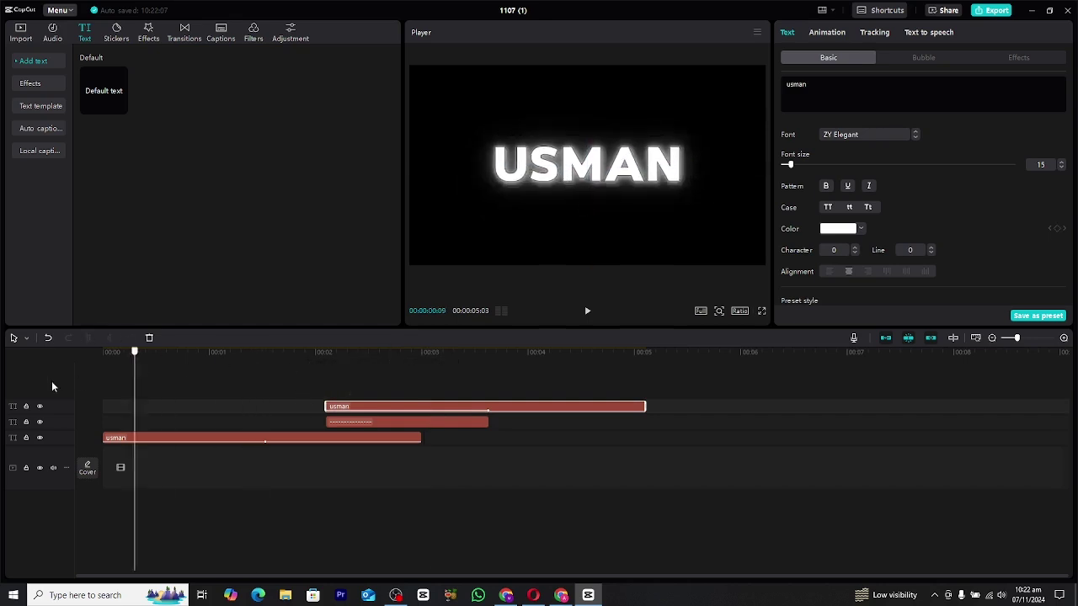
Step: Play the title and scrub through the duplicated name clip to review the full animation
key(space)
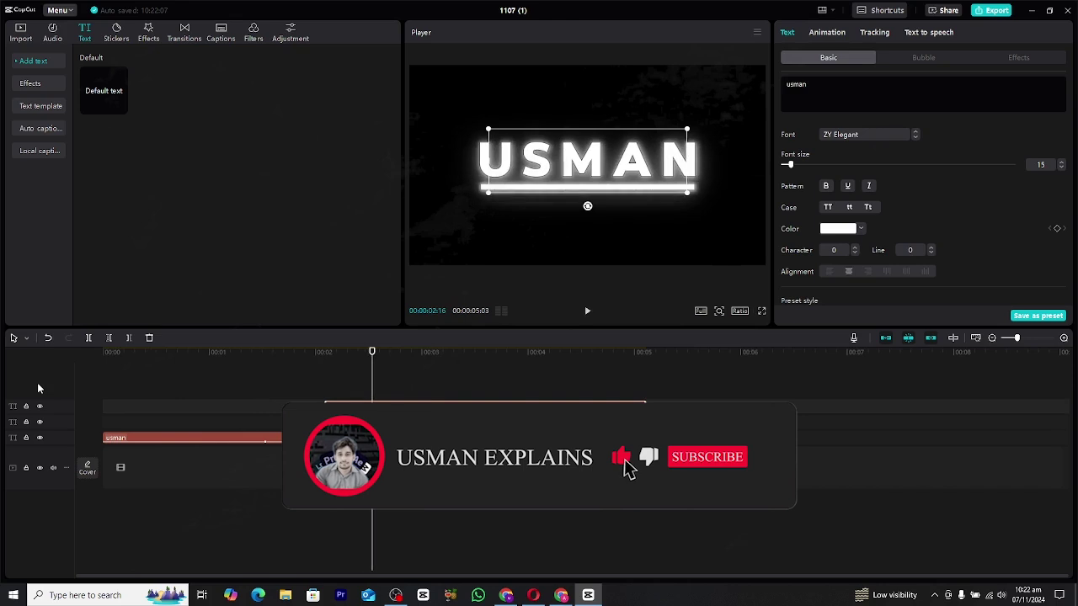
click(299, 362)
drag(300, 363, 496, 364)
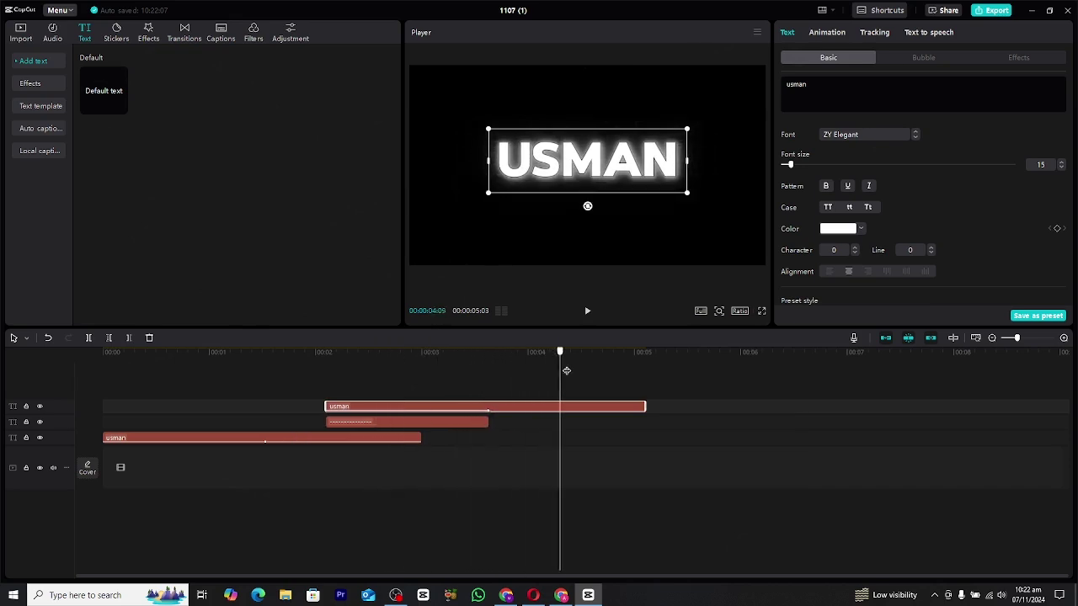